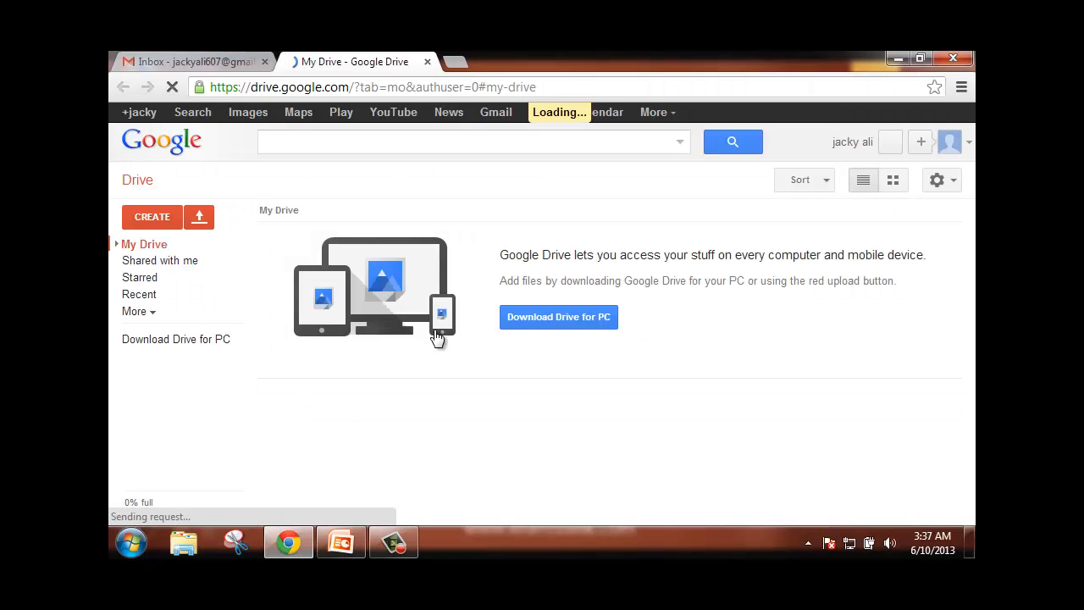
- Create a new blank spreadsheet from Google Drive's CREATE menu
click(153, 218)
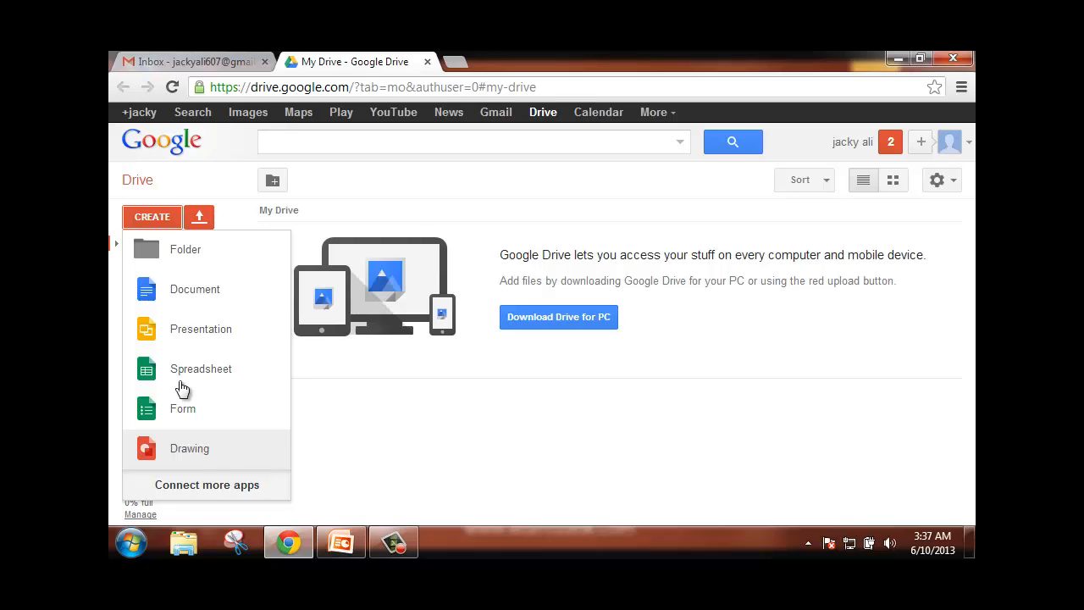
click(203, 220)
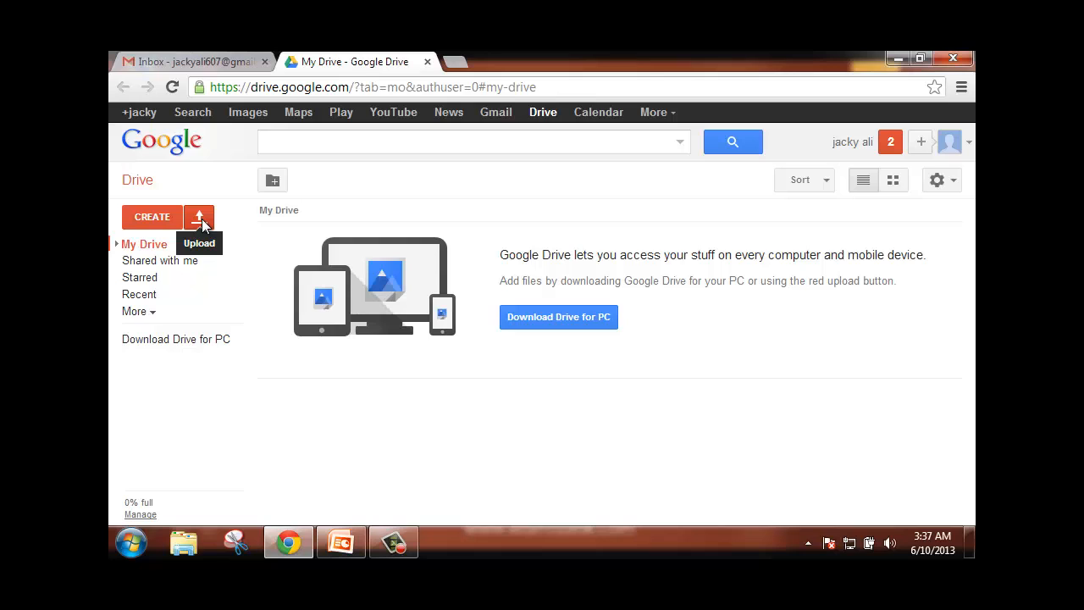
click(203, 222)
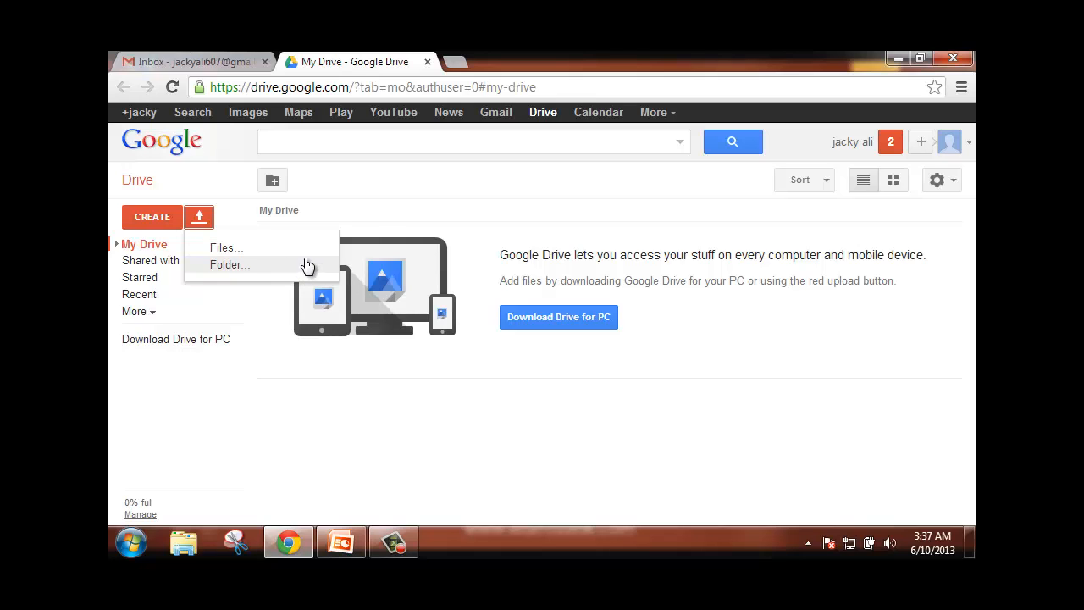
click(380, 206)
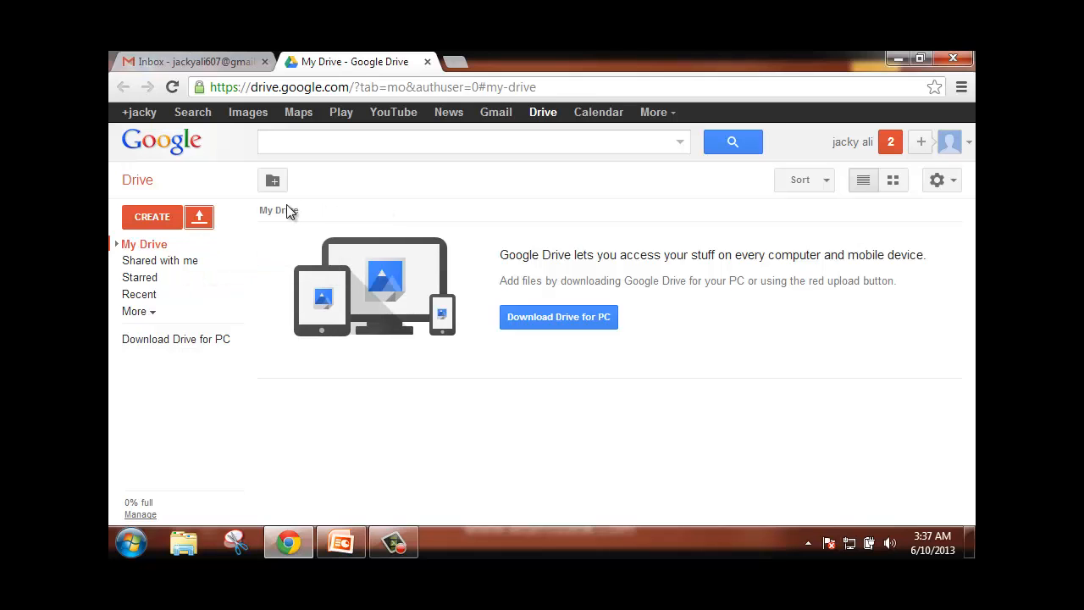
click(155, 219)
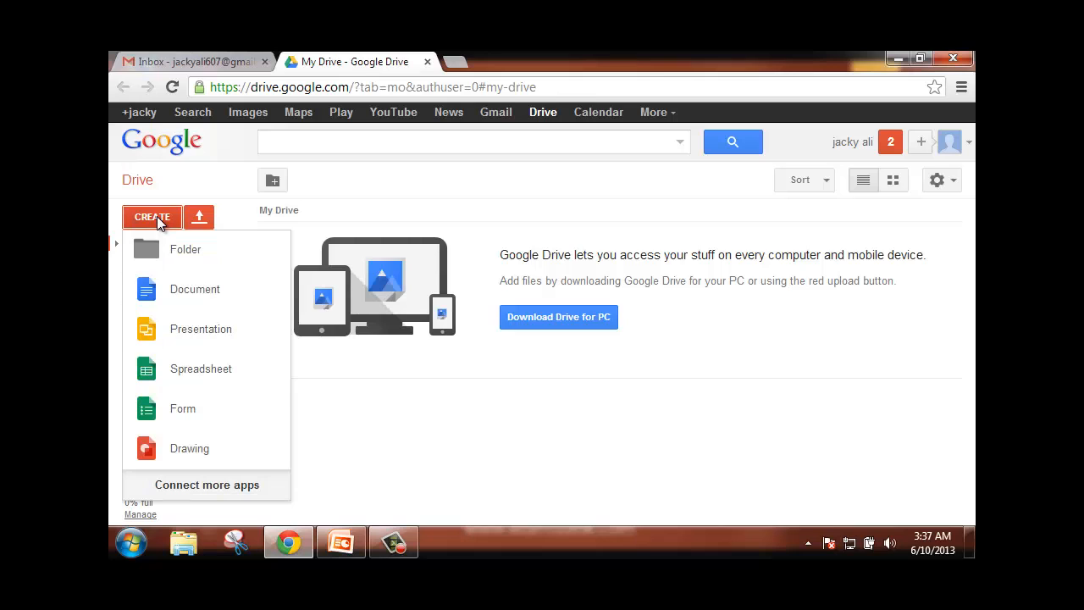
click(182, 371)
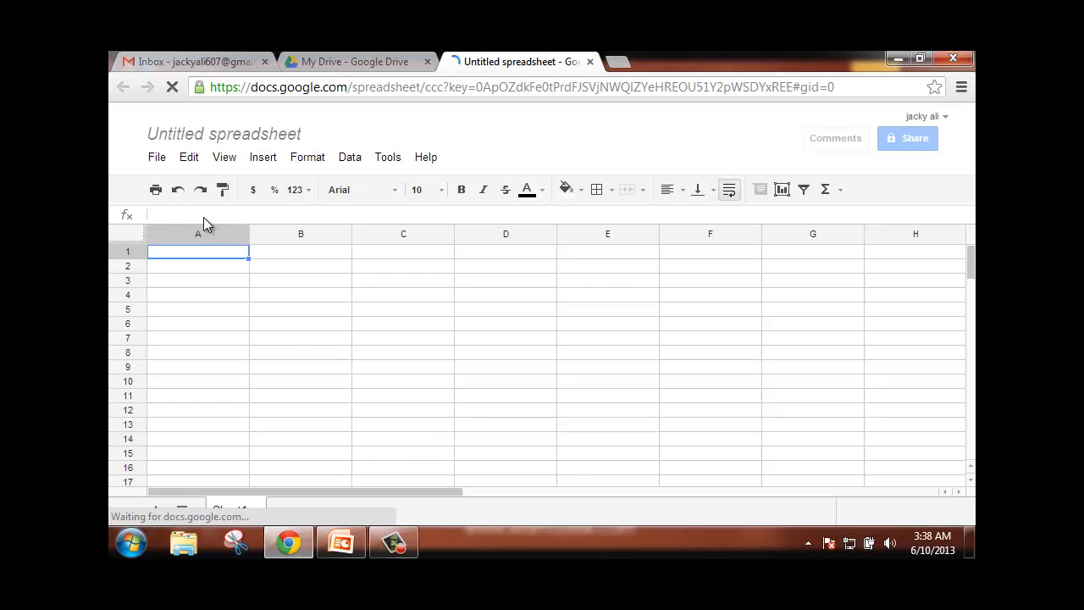
- Rename the untitled spreadsheet to 'My Files' and dismiss the improved-comments tip
click(250, 135)
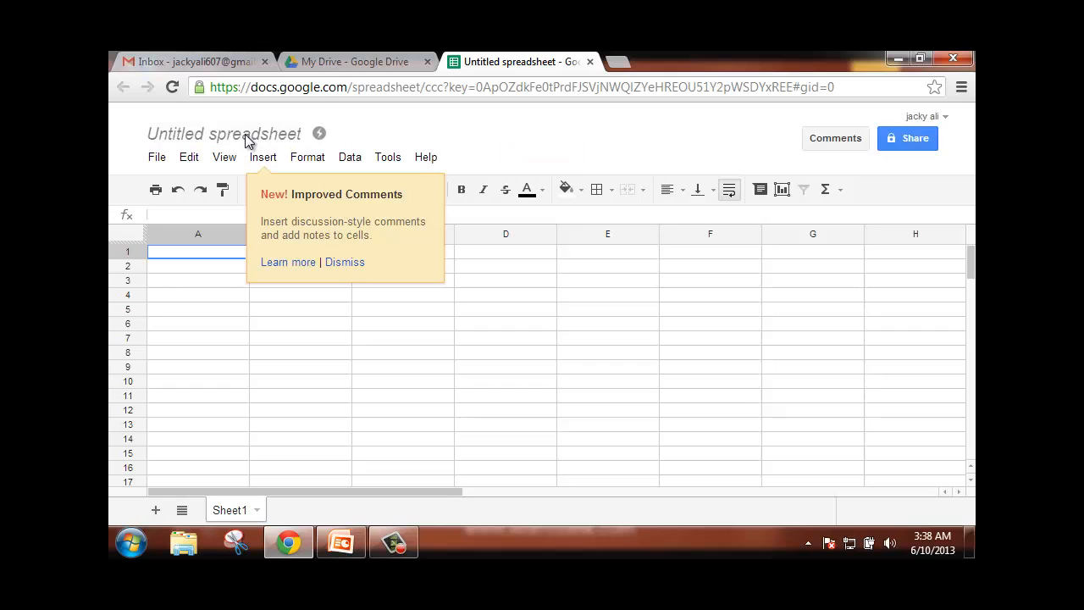
click(246, 138)
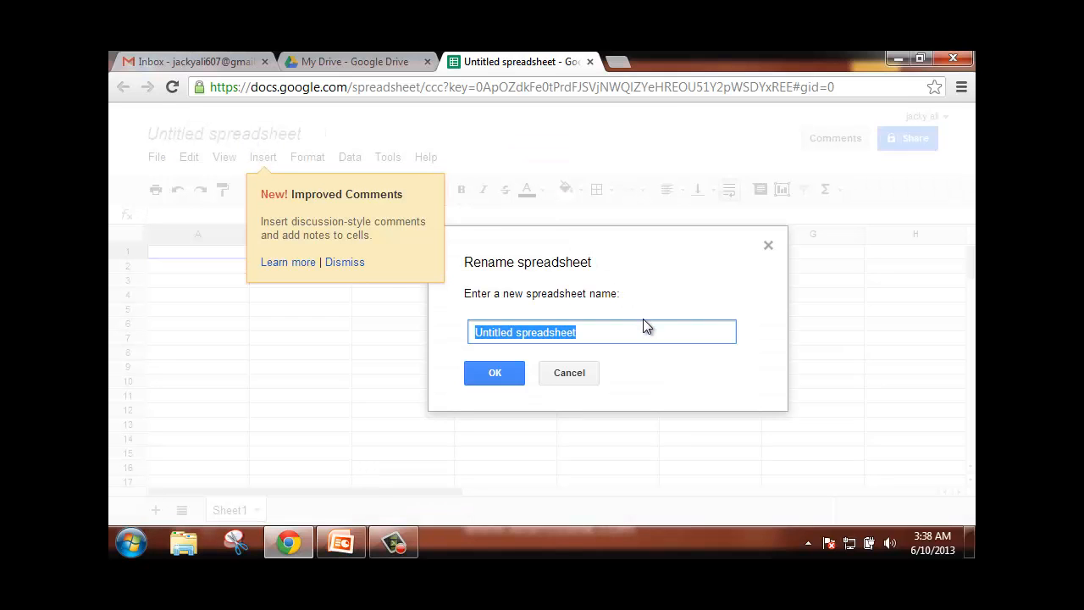
text(M)
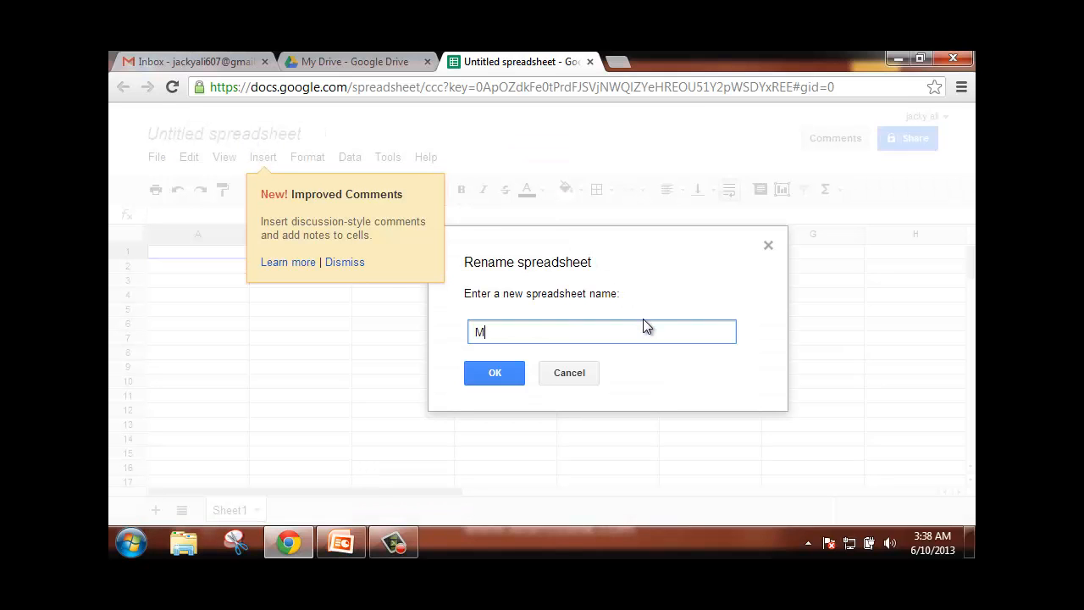
text(y Files)
click(508, 377)
click(338, 263)
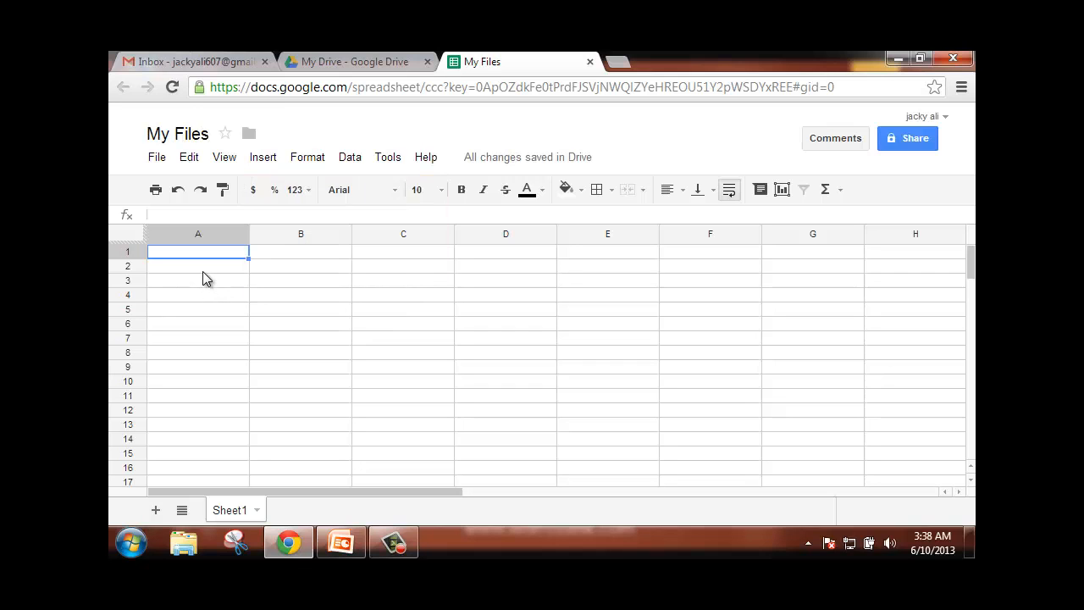
- Enter the headers ACCOUNT, ID and PASS in cells A2, B2 and C2
click(202, 271)
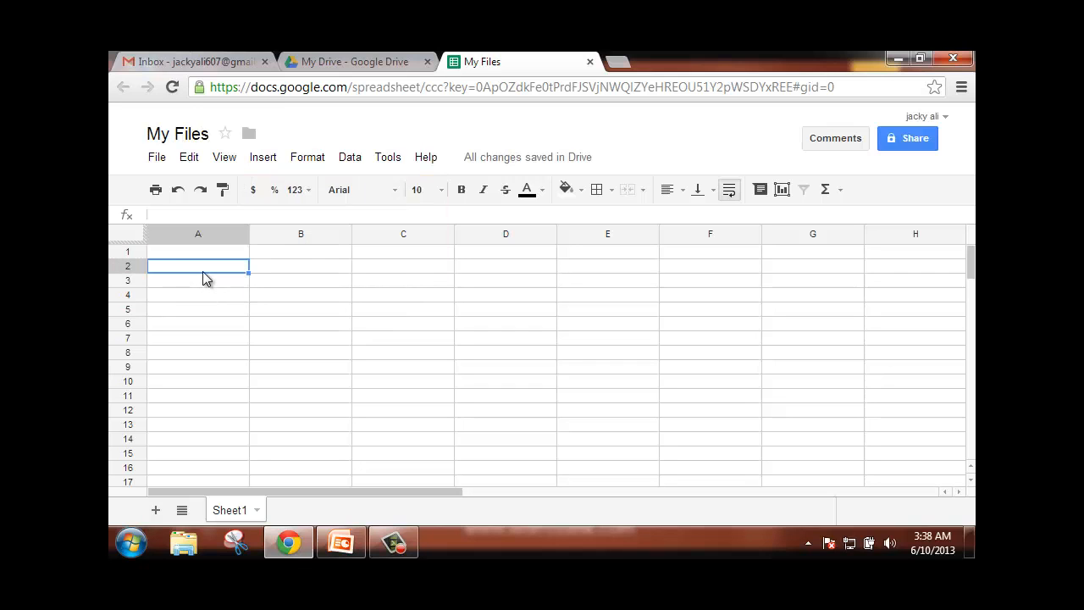
text(ACCOUNT)
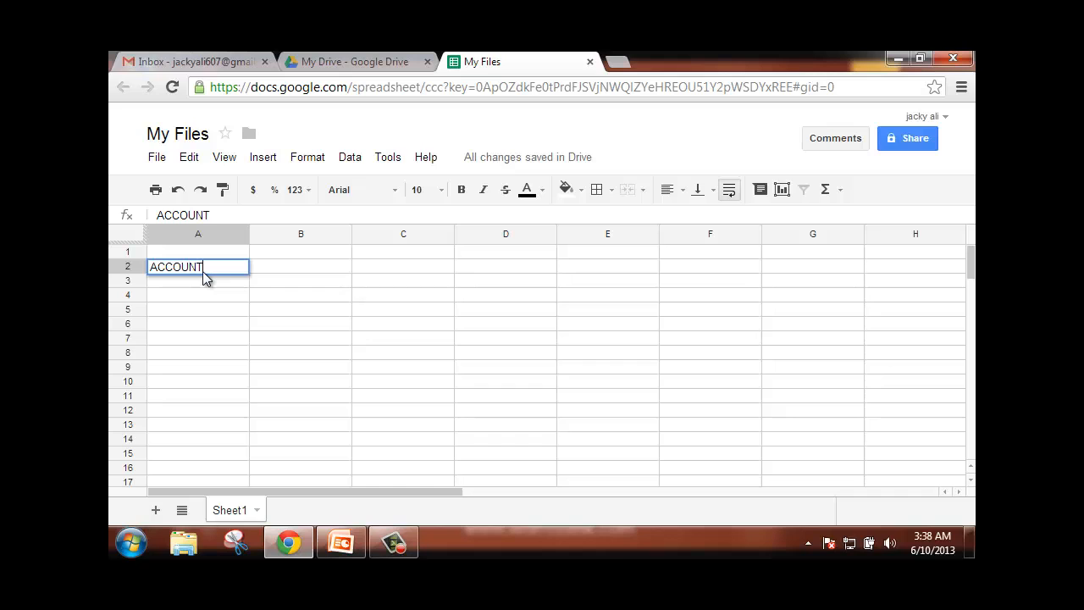
key(Tab)
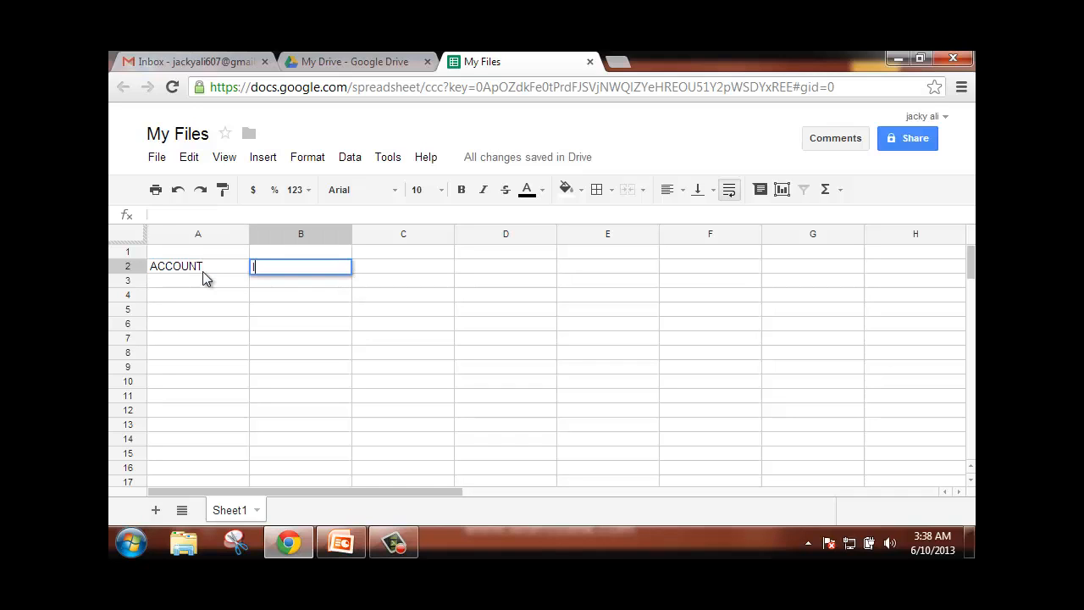
text(ID)
key(Up)
text(PASS)
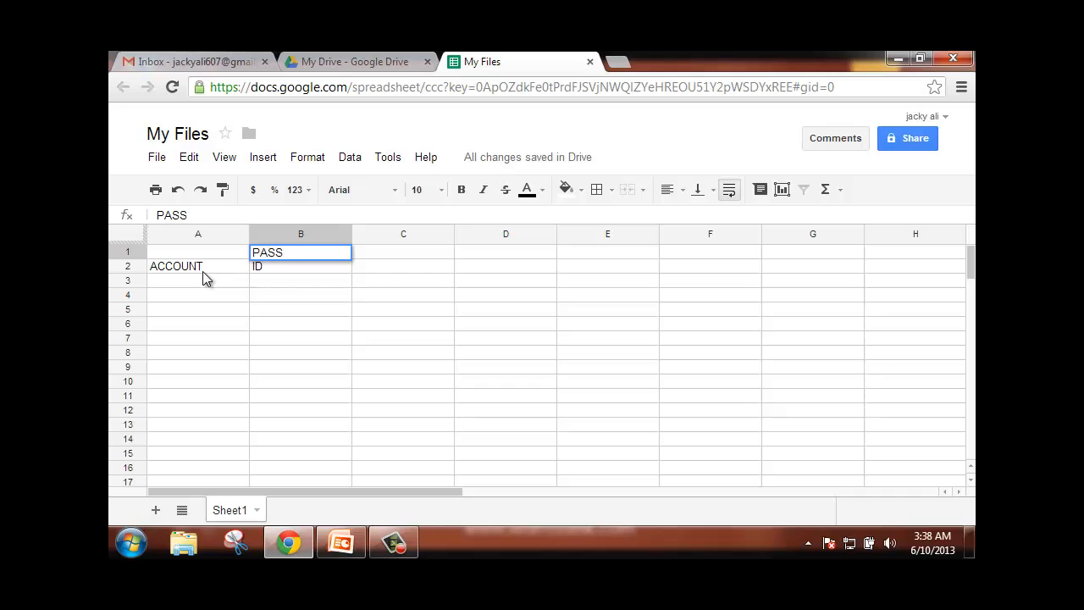
key(Tab)
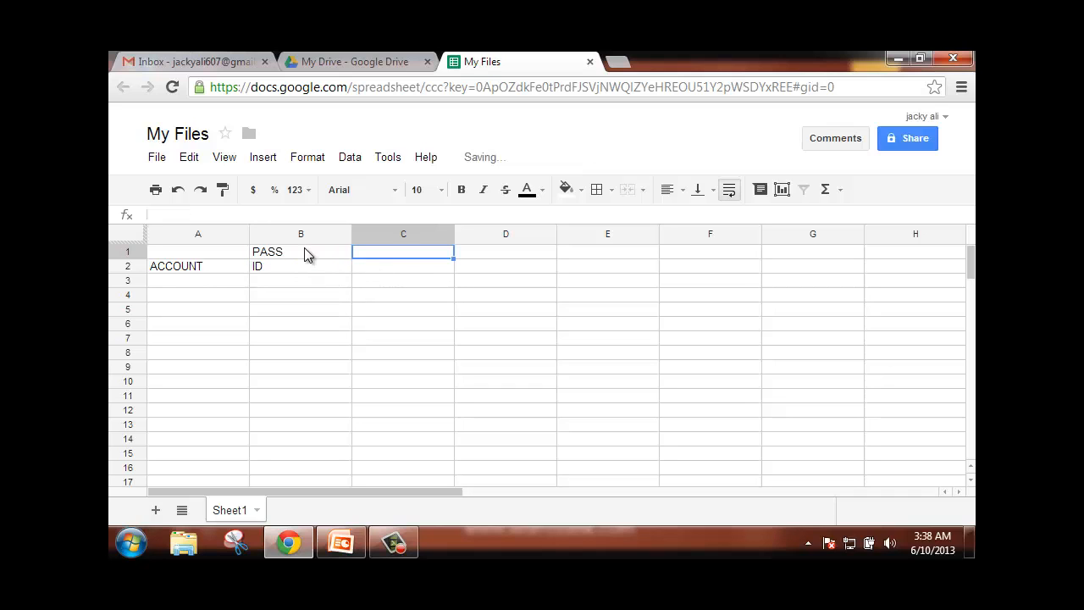
click(305, 252)
key(ctrl+c)
click(375, 271)
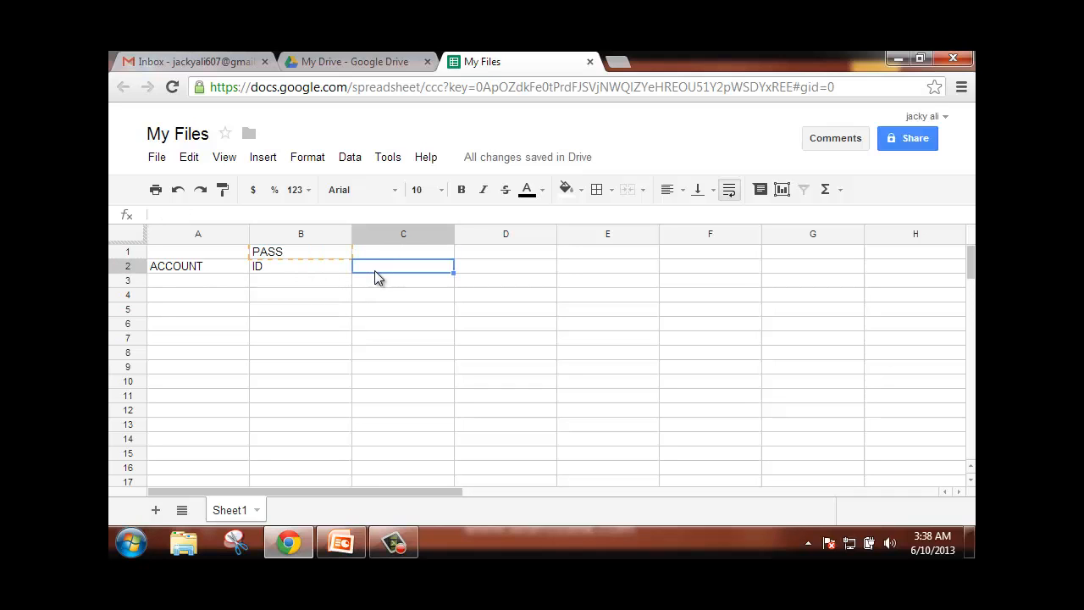
key(ctrl+v)
- Give the header cells A2:C2 a yellow fill and bold text
drag(225, 274, 385, 272)
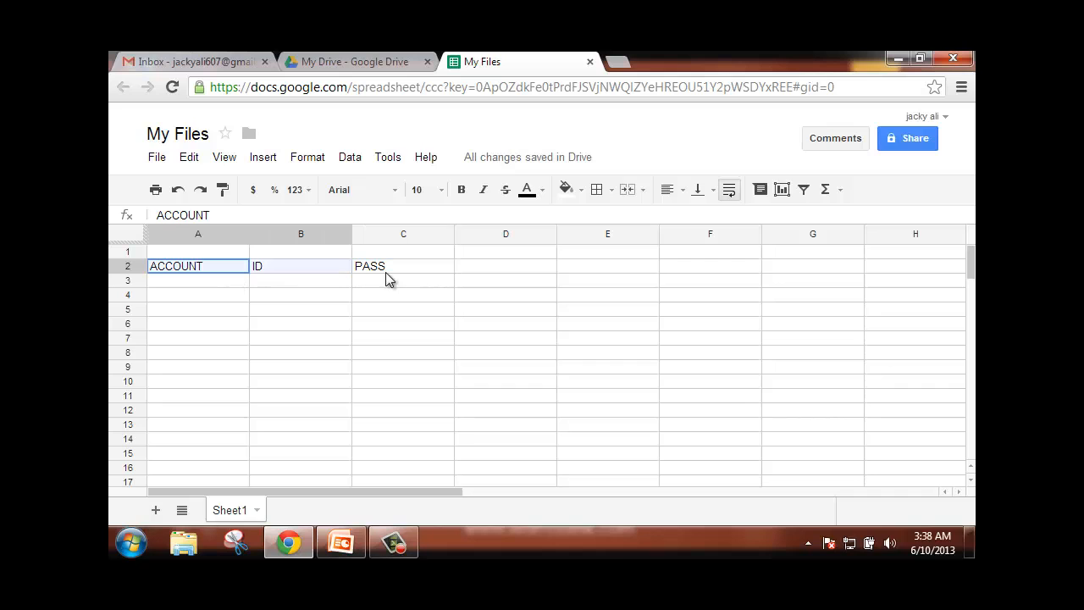
click(566, 189)
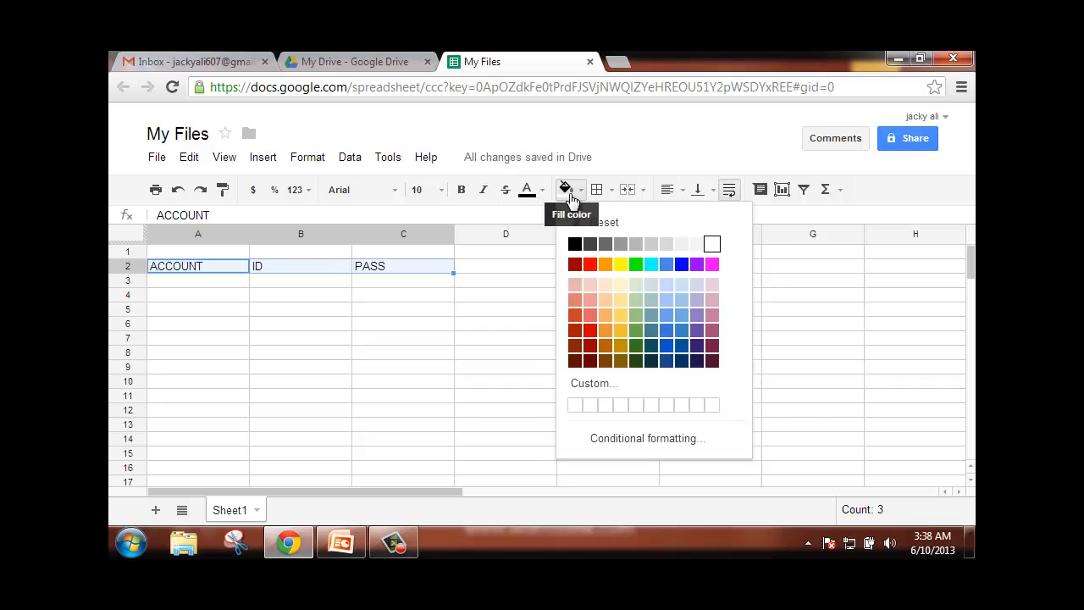
click(617, 265)
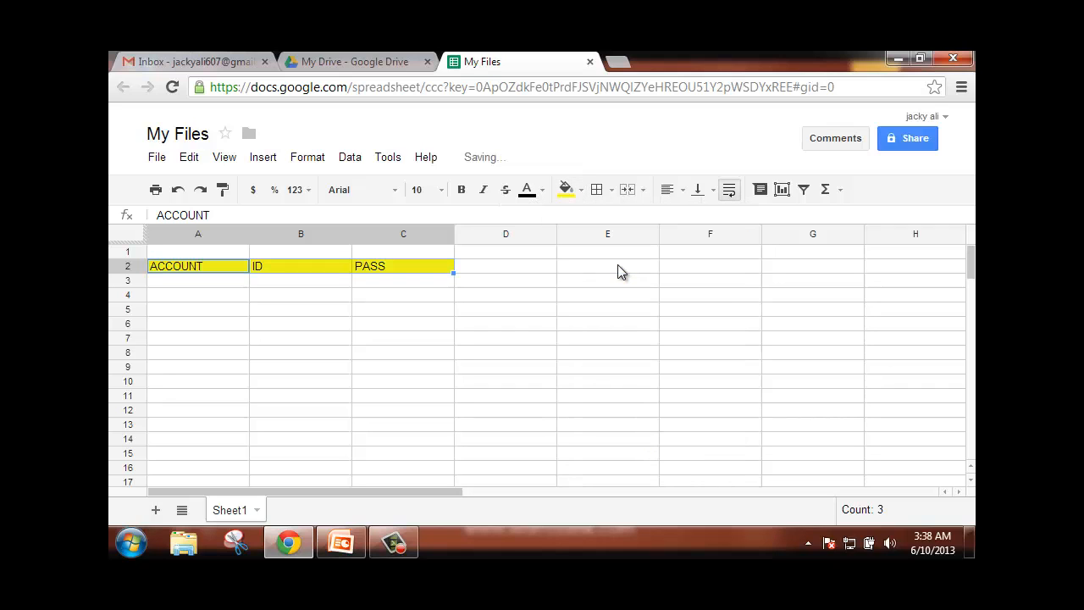
click(461, 190)
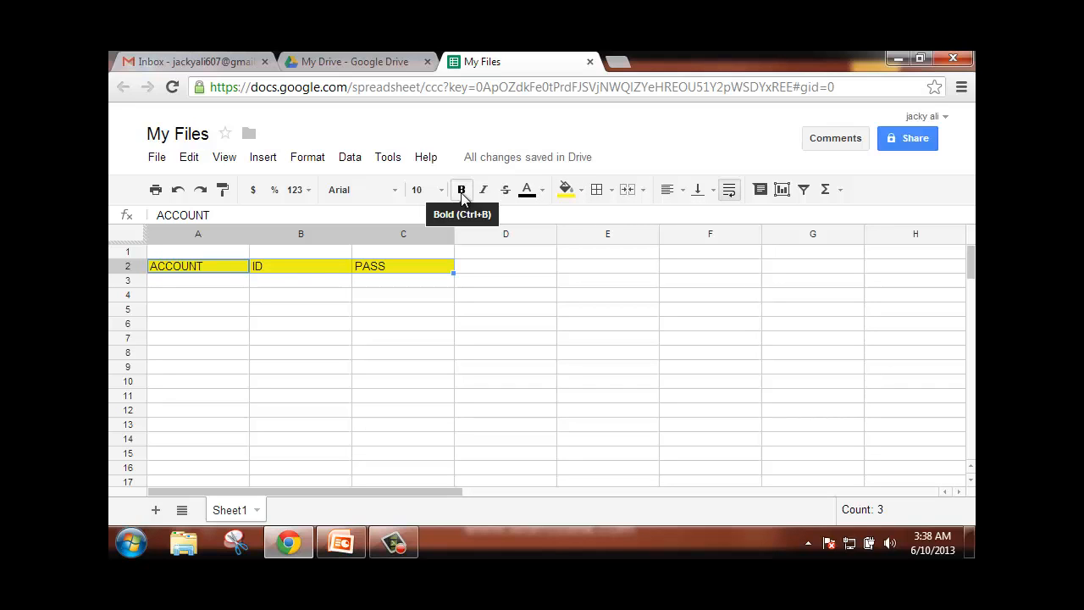
click(518, 298)
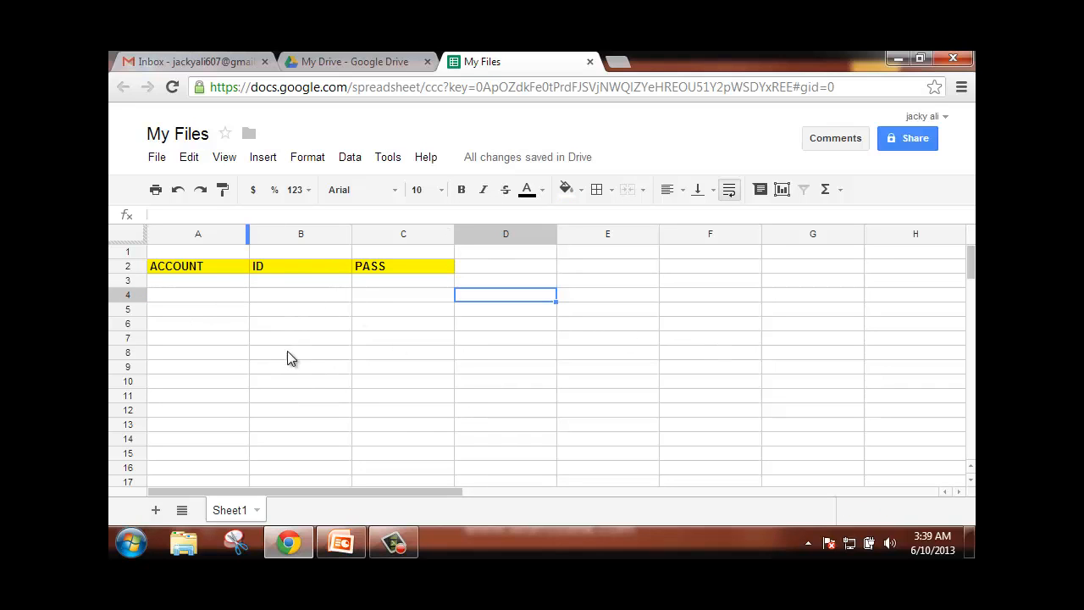
- In My Files' sharing settings, add the collaborator's e-mail address with Can edit permission
click(913, 139)
click(913, 139)
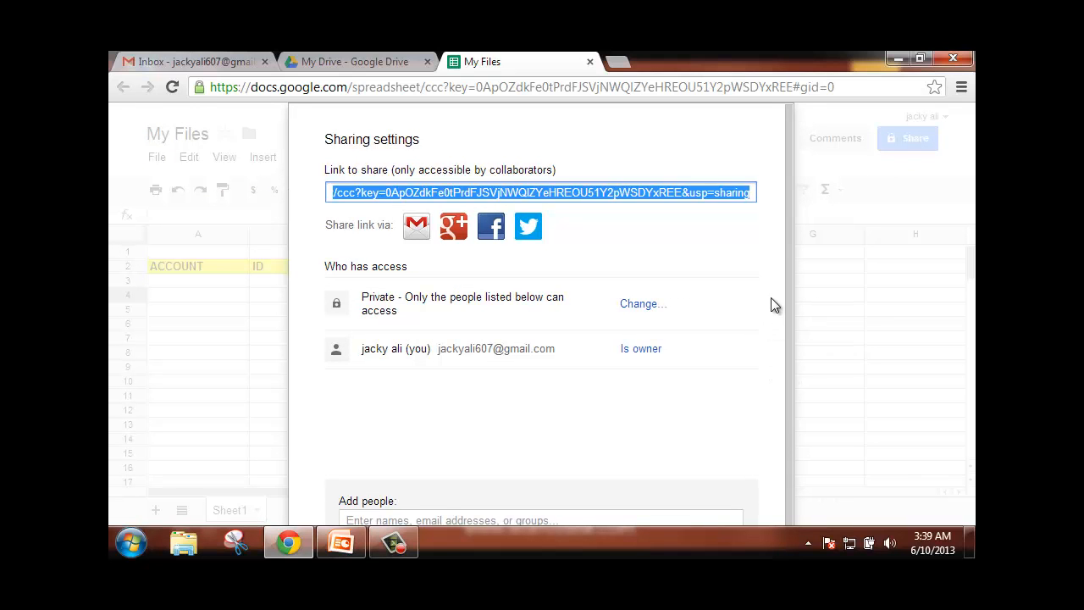
click(435, 520)
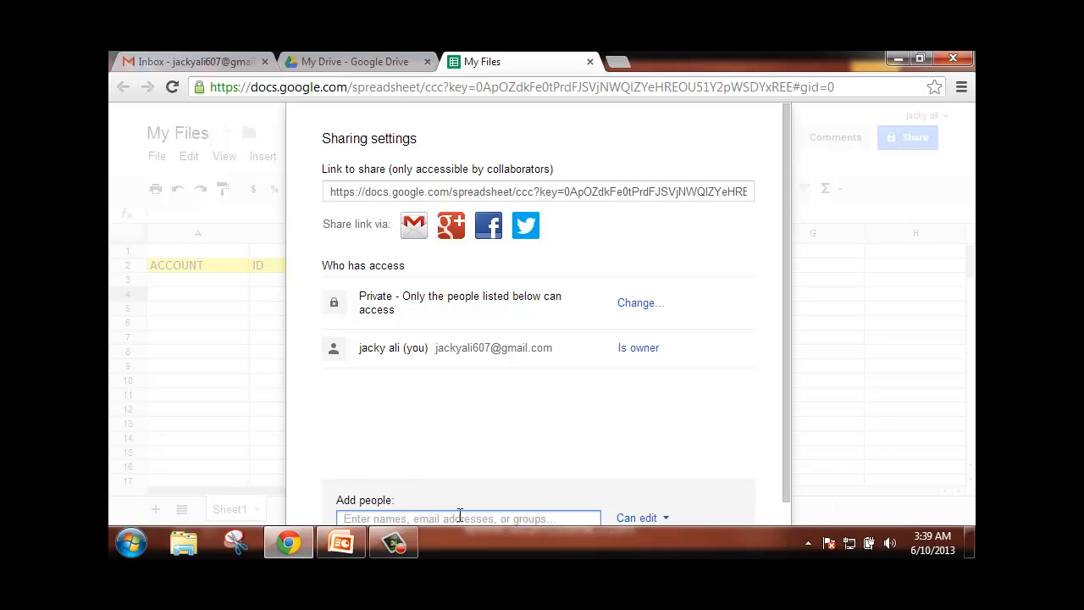
text(L)
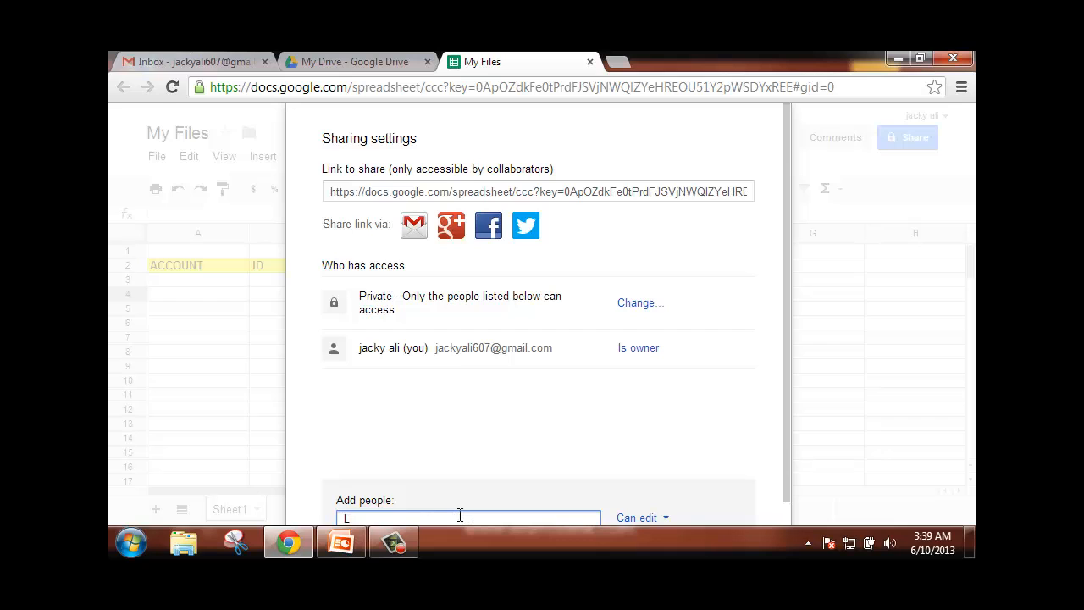
key(BackSpace)
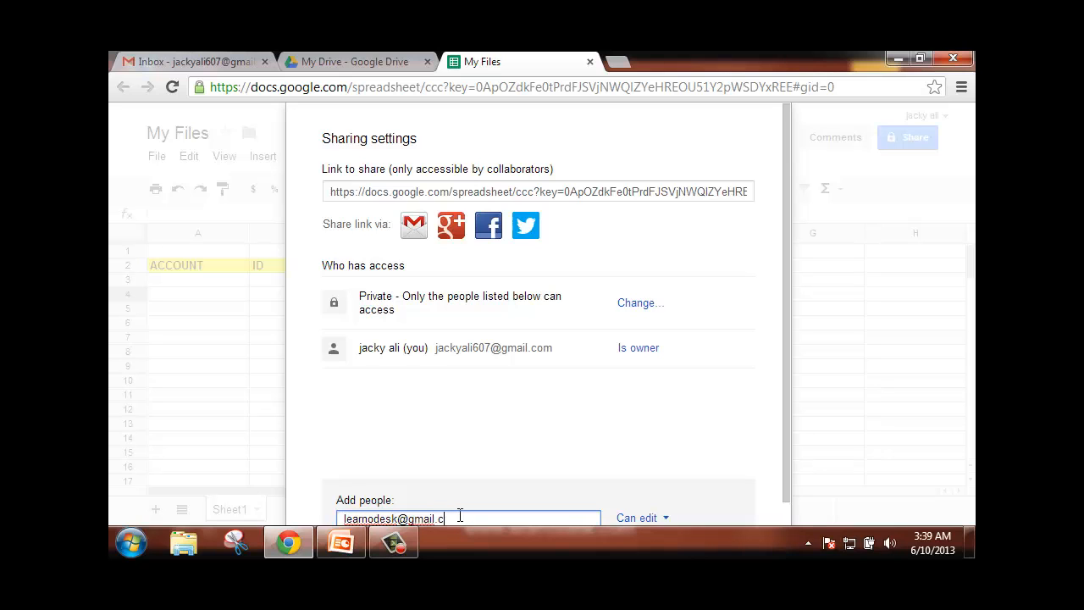
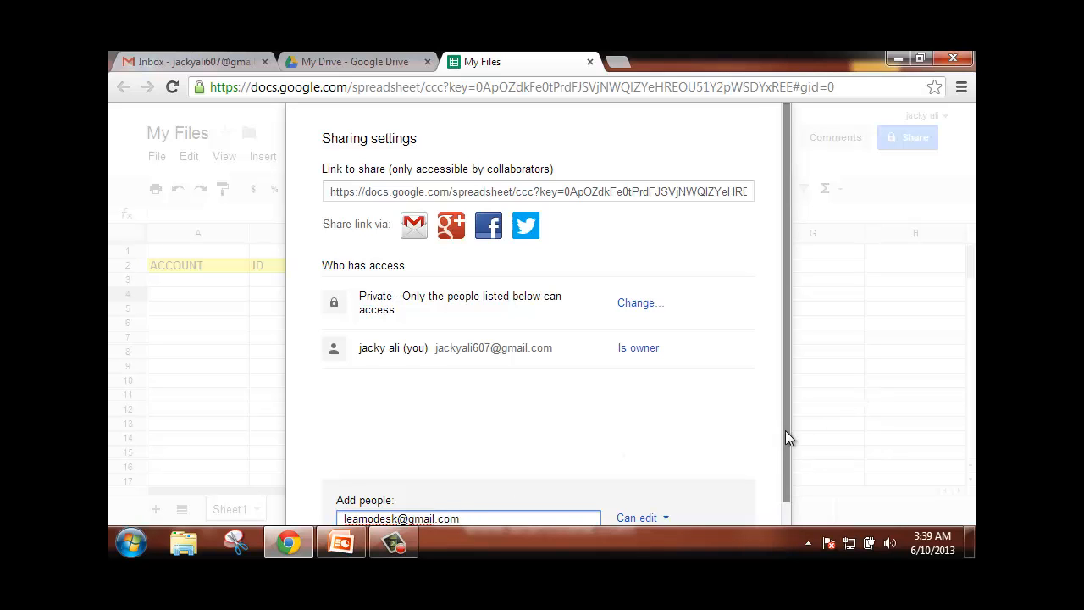
drag(789, 488, 789, 514)
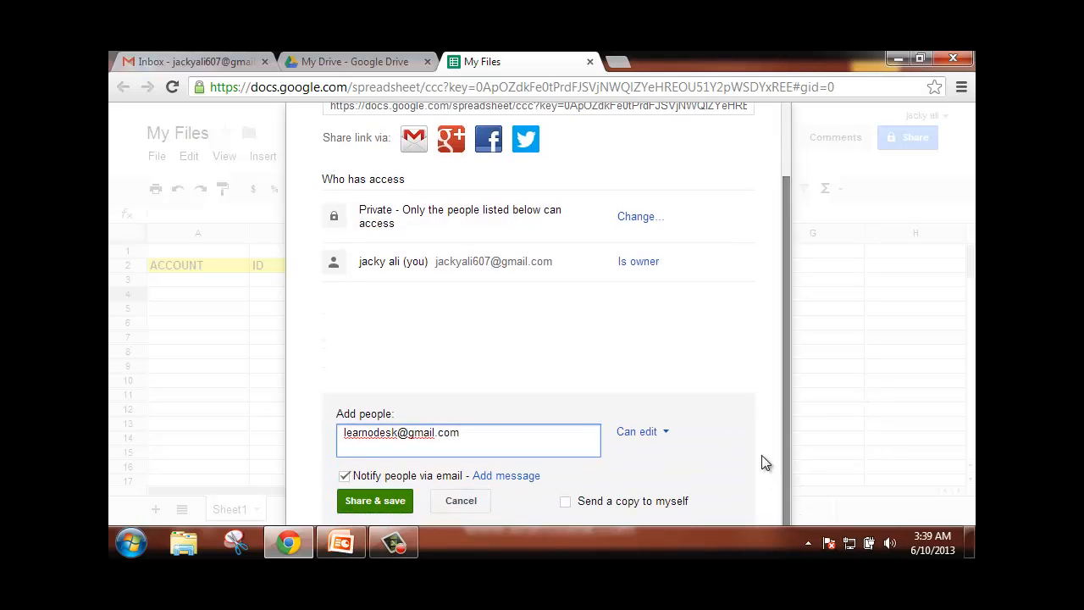
click(668, 436)
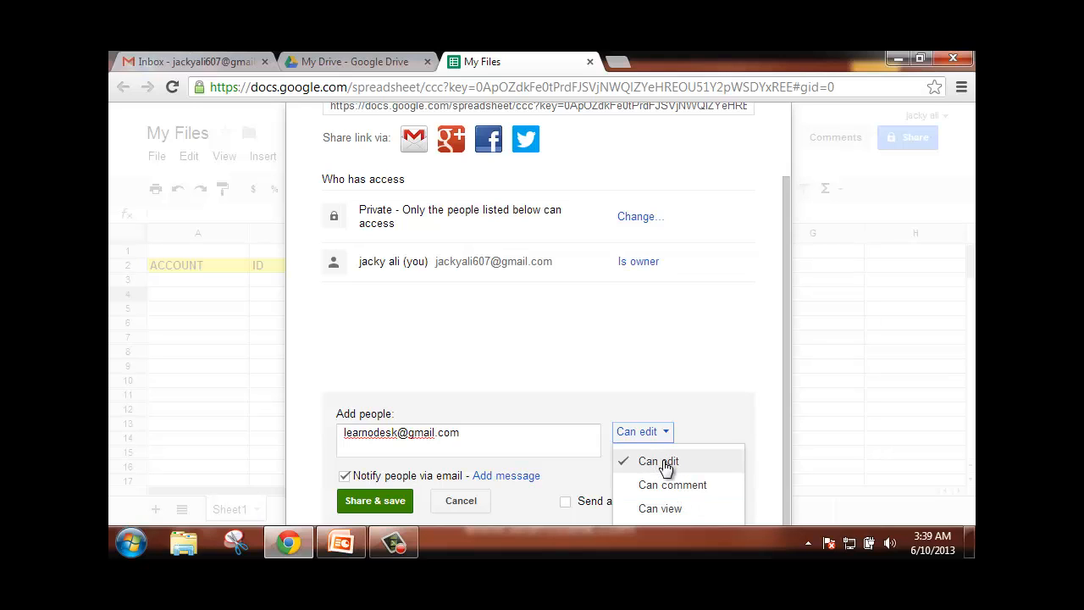
click(665, 462)
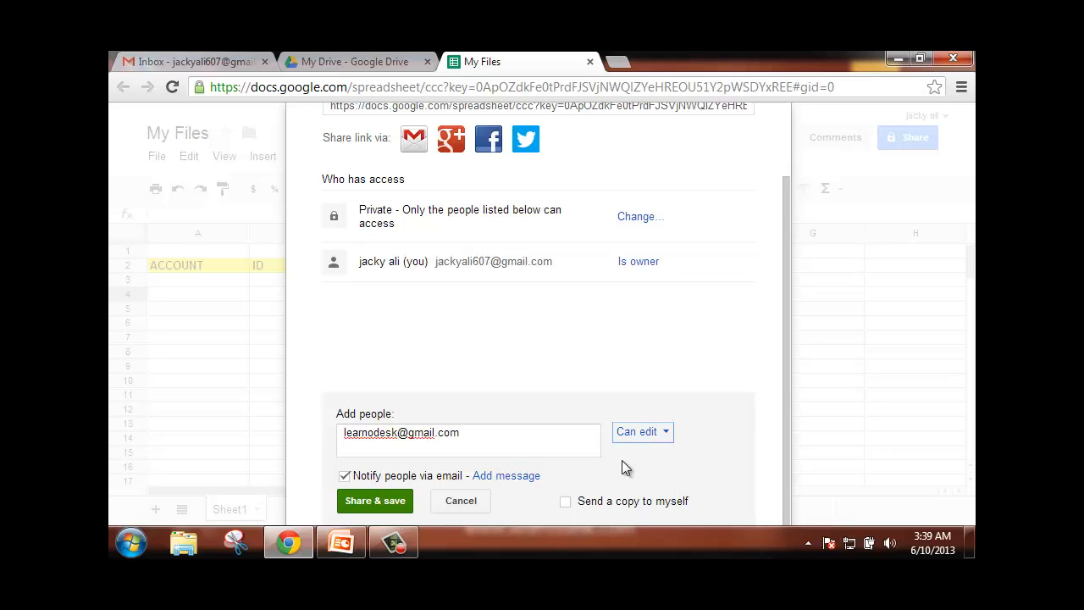
- Share the spreadsheet with the collaborator and zoom the browser page out to 67%
click(374, 504)
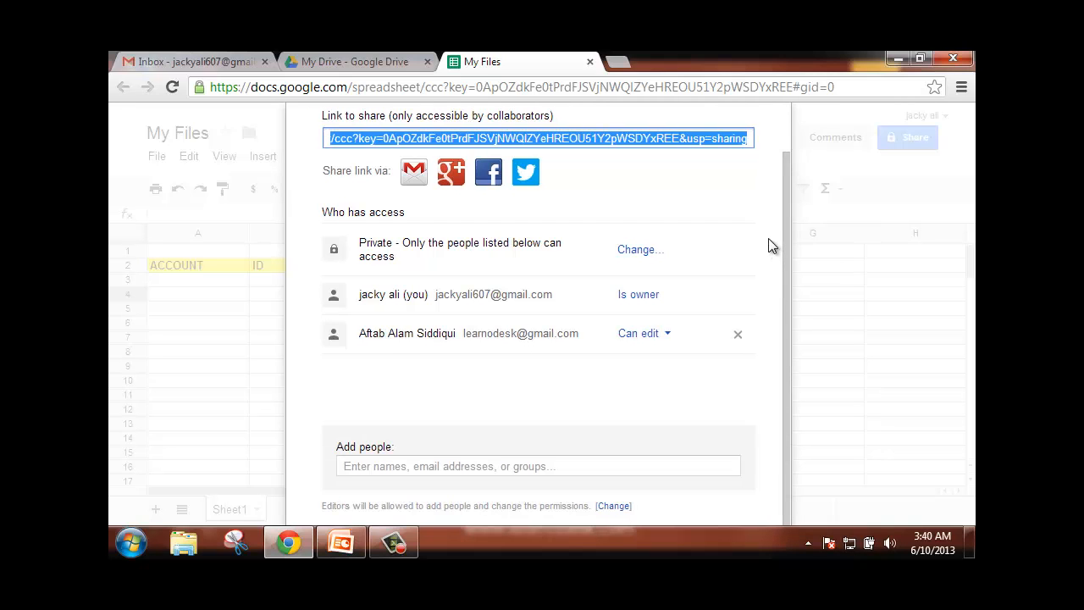
scroll(717, 414, up, 1)
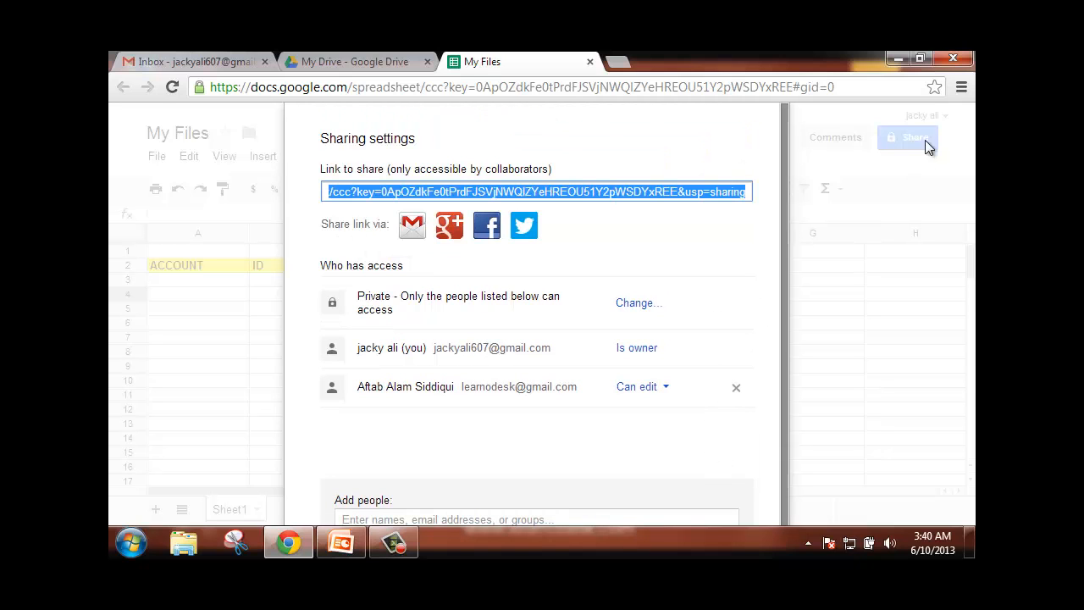
click(961, 86)
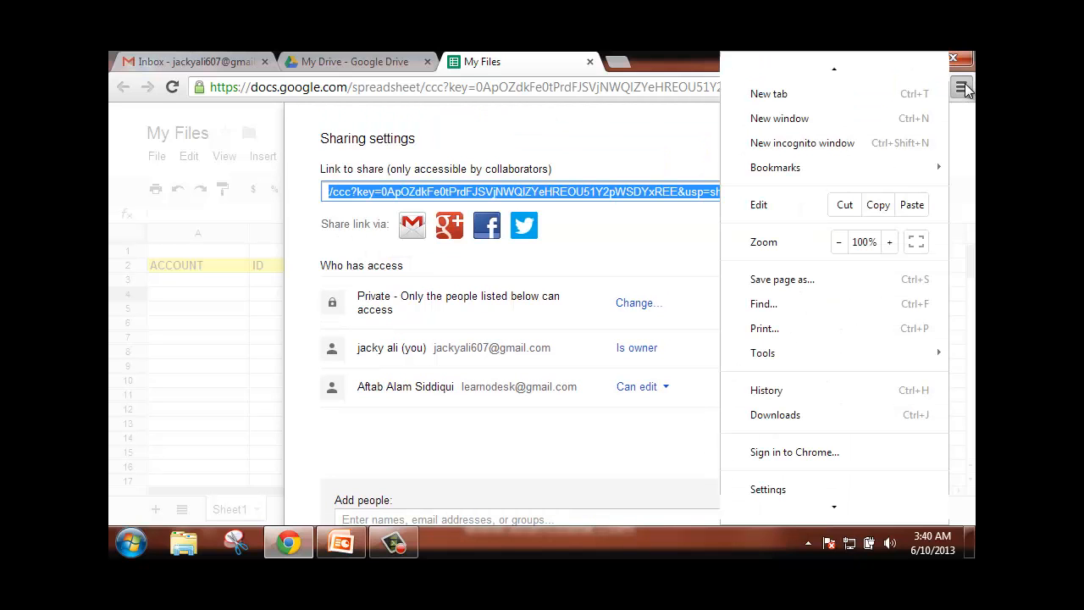
click(838, 242)
click(841, 243)
click(841, 242)
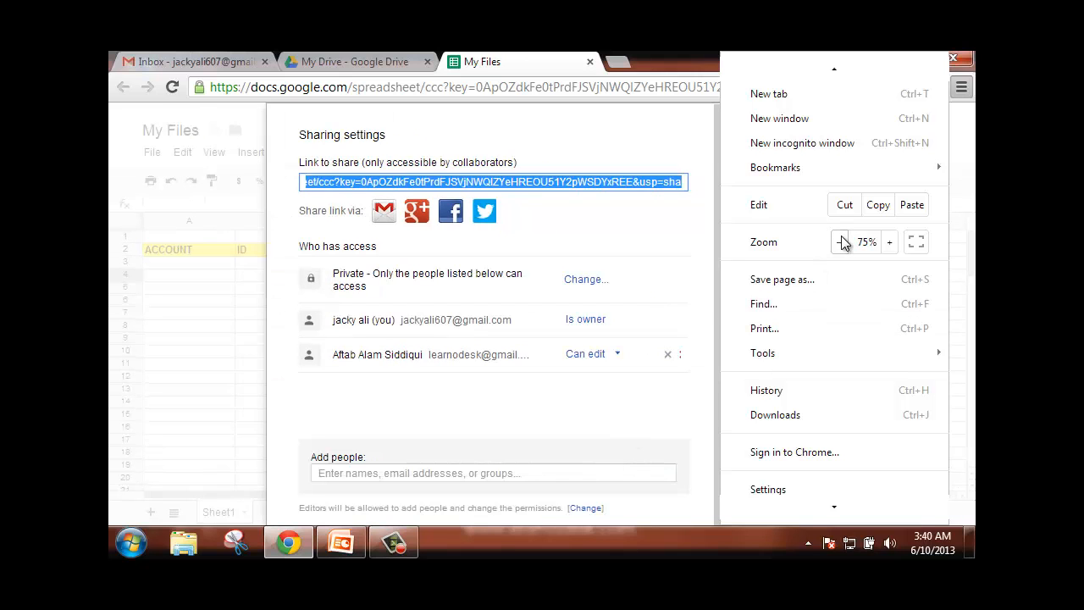
click(840, 242)
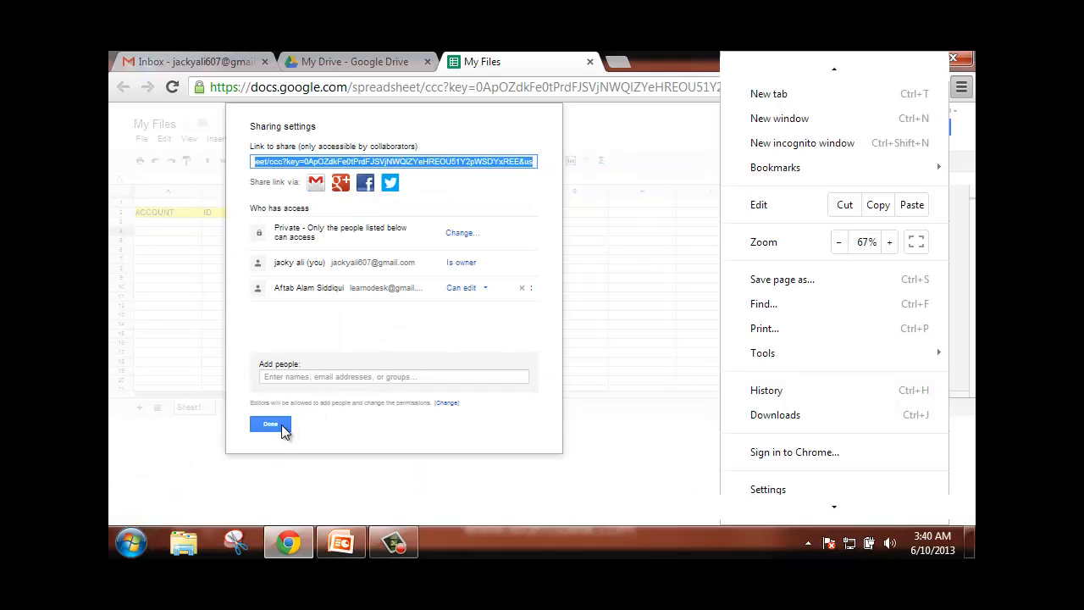
click(283, 428)
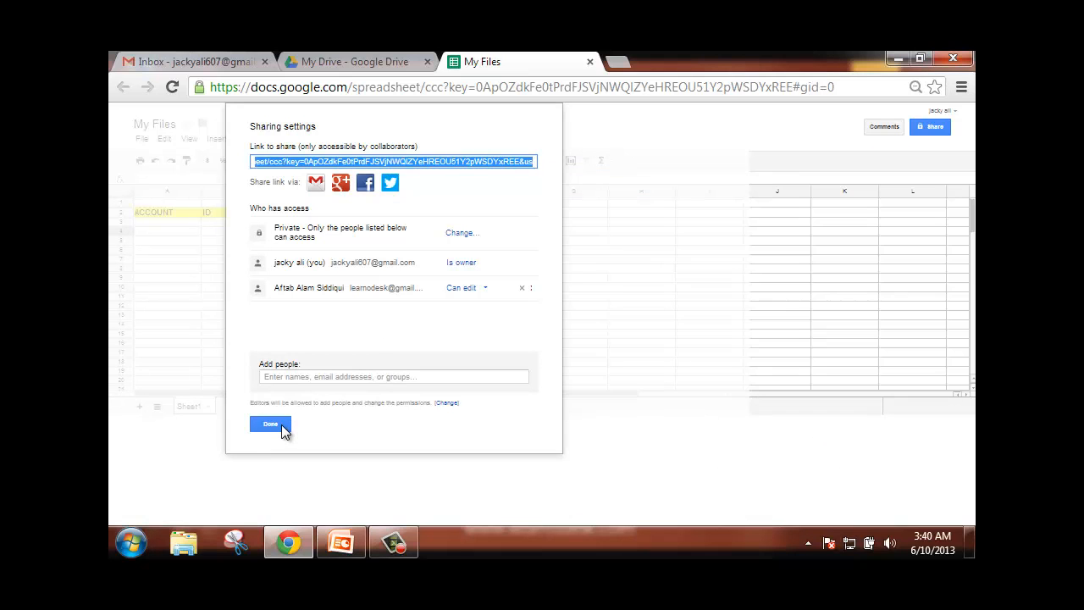
- Close the sharing settings and restore the browser zoom to 100%
click(271, 424)
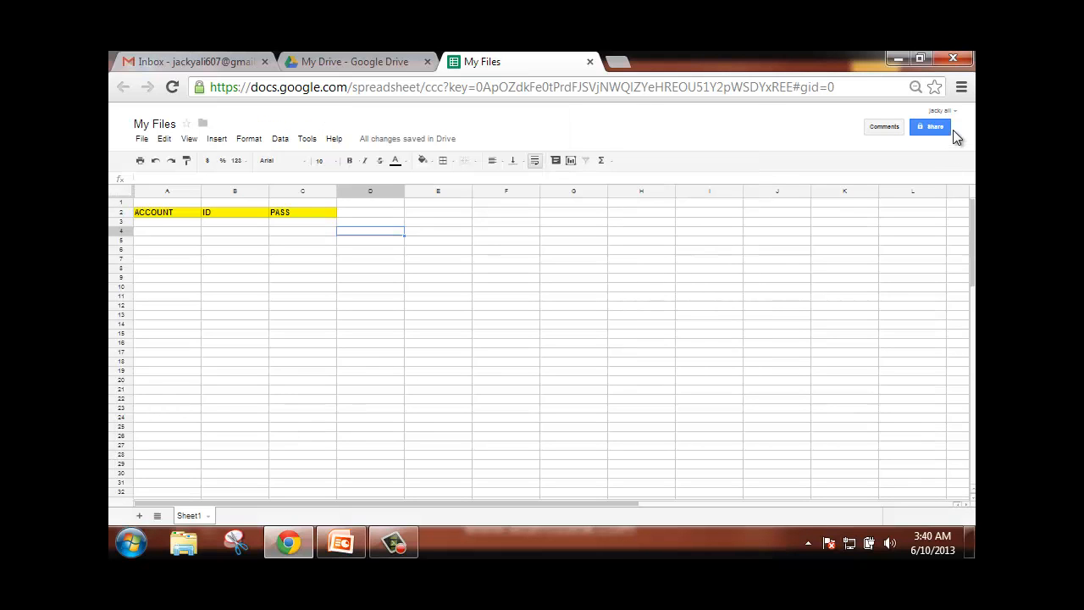
click(964, 92)
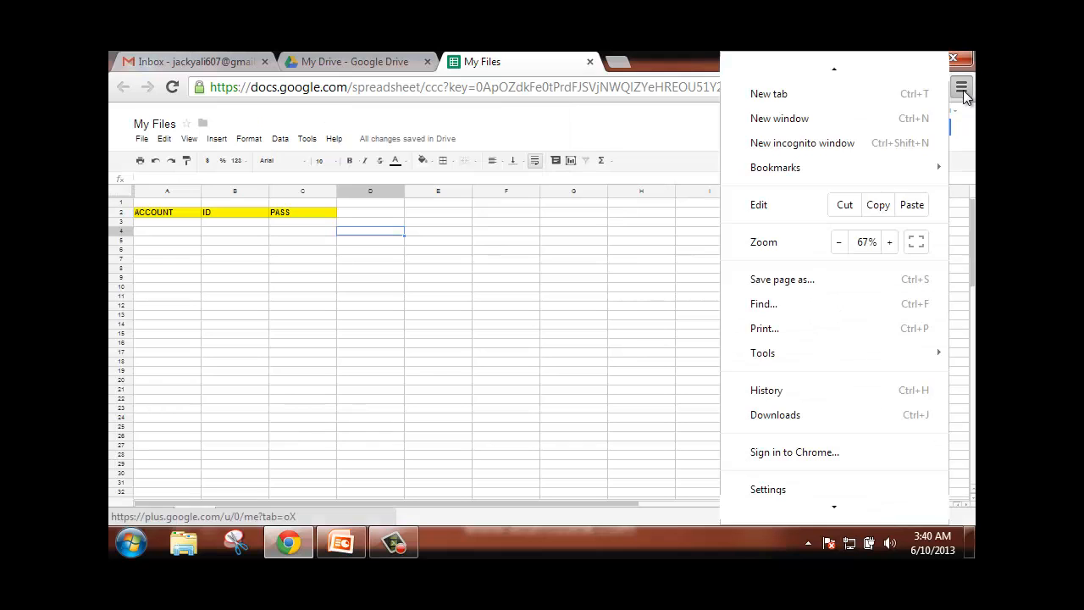
click(889, 243)
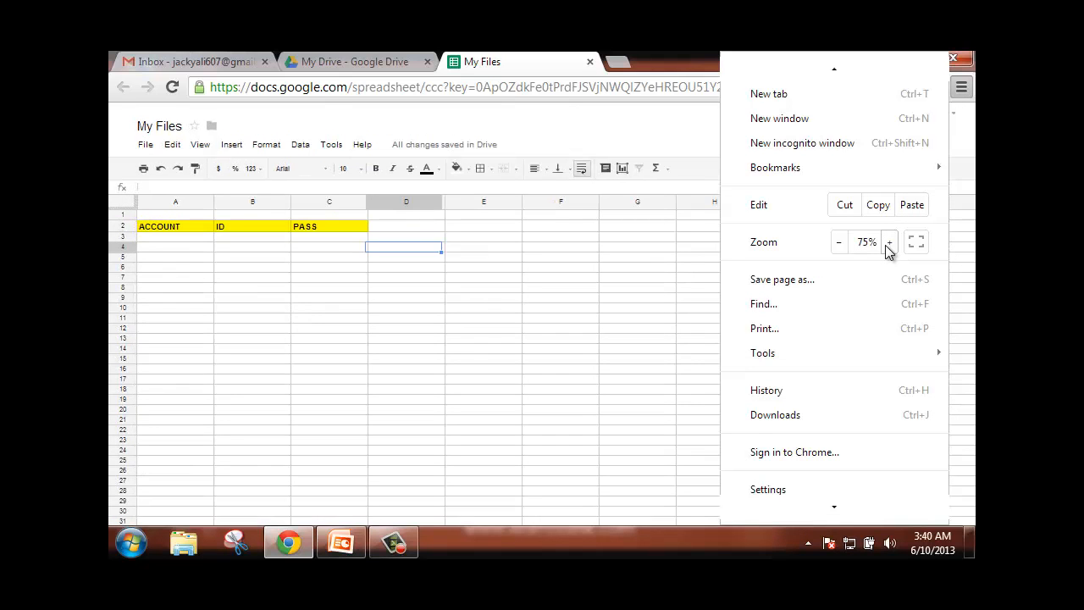
click(889, 243)
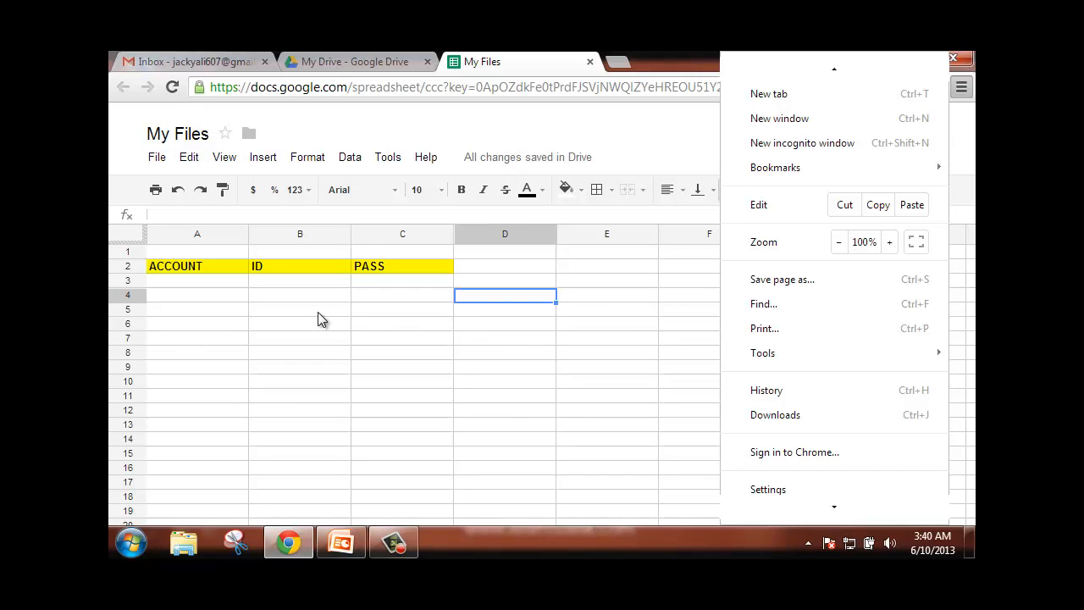
click(316, 312)
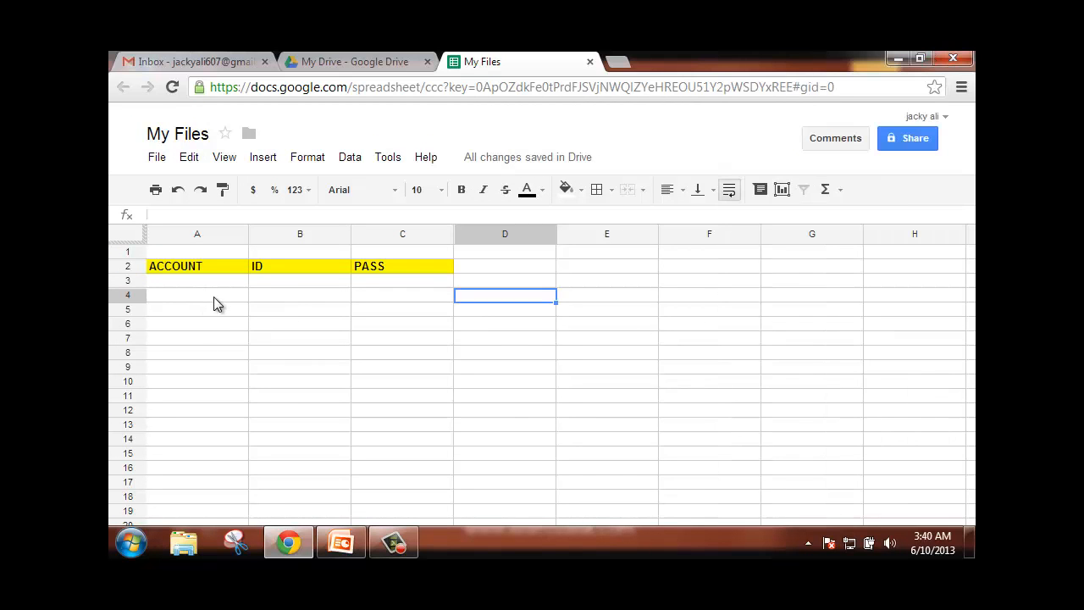
click(214, 297)
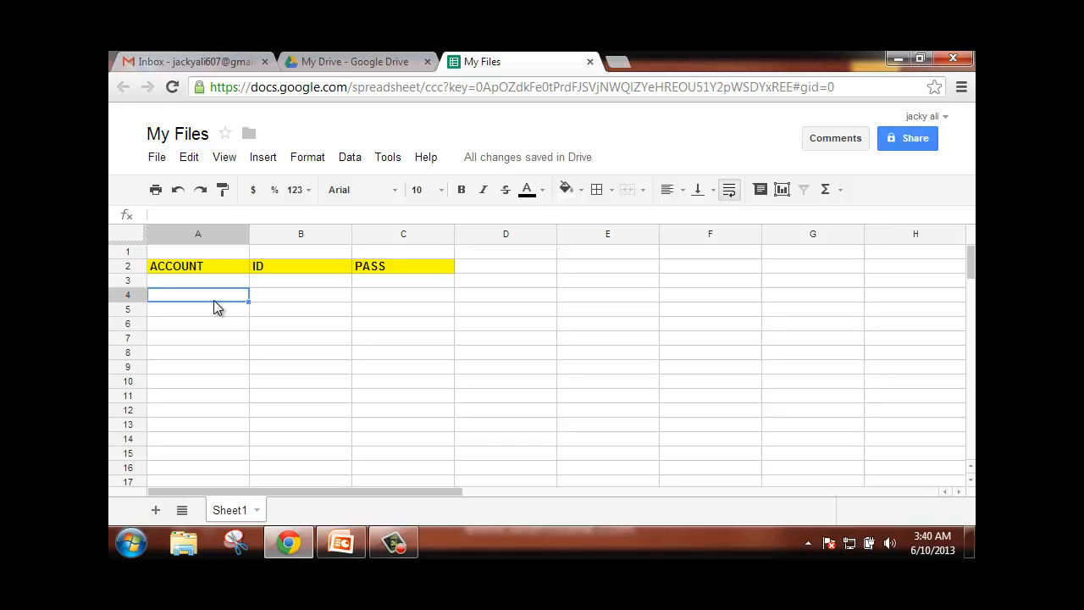
- Enter Mailchimp in cell A4 under the ACCOUNT header
text(Mail)
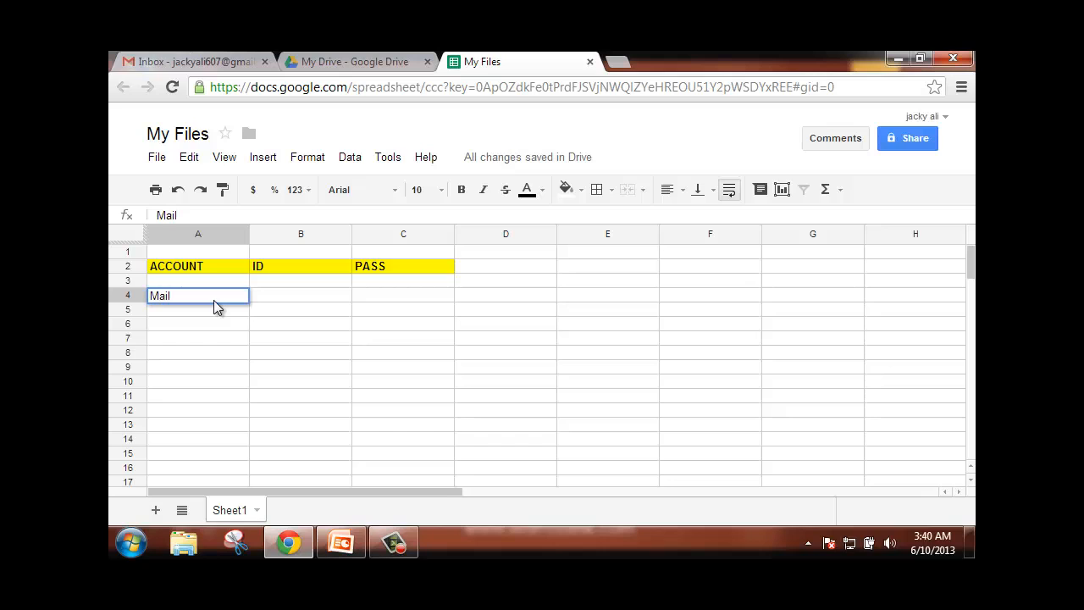
text(chimp)
key(Tab)
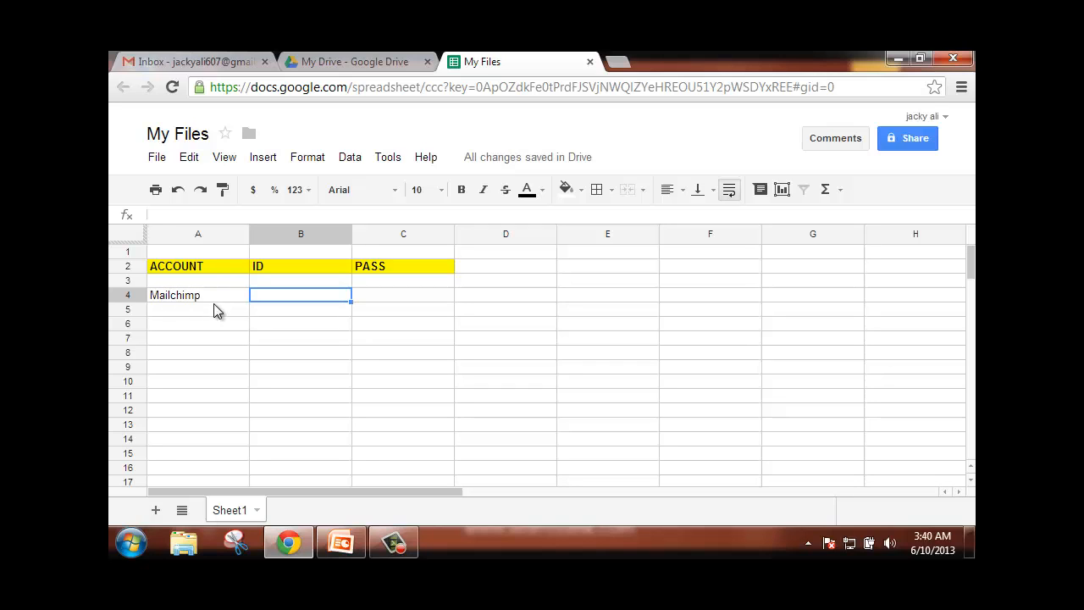
click(207, 308)
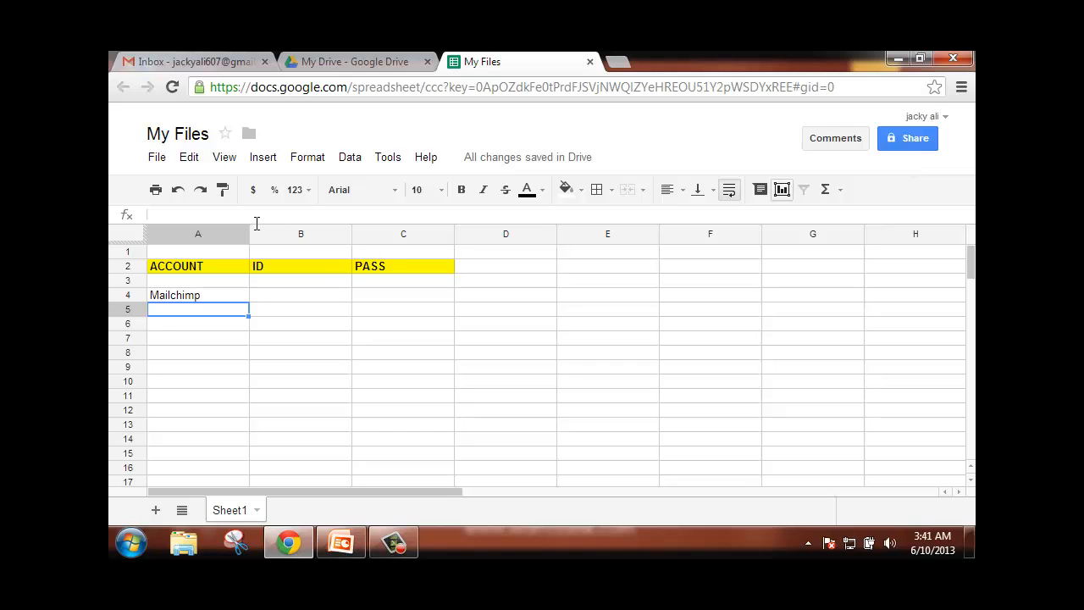
- Export the sheet as a PDF document, My Files - Sheet1.pdf
click(160, 161)
mouse_move(254, 415)
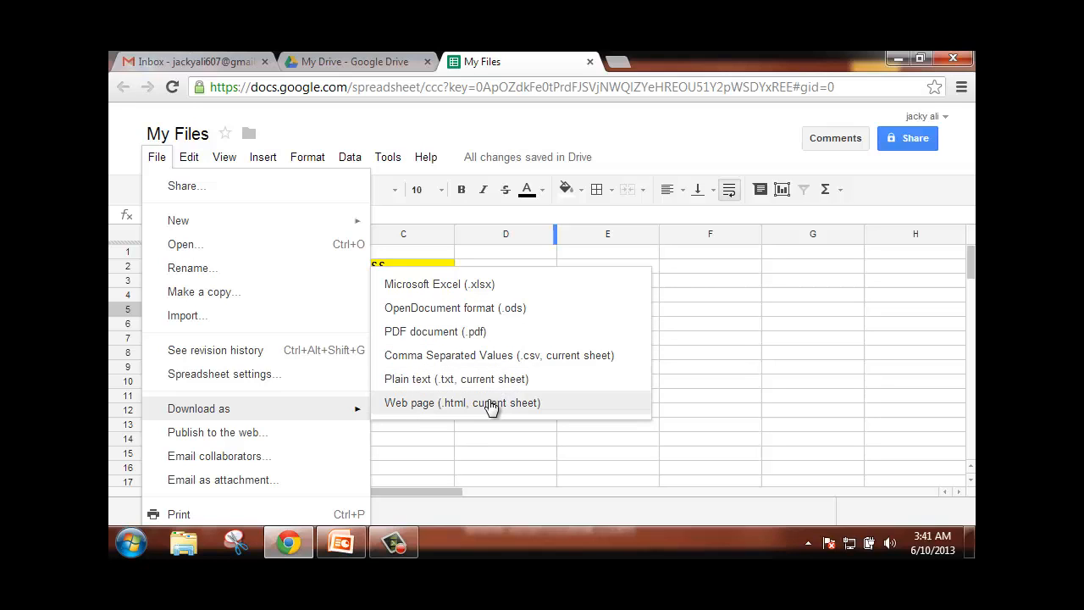
click(522, 331)
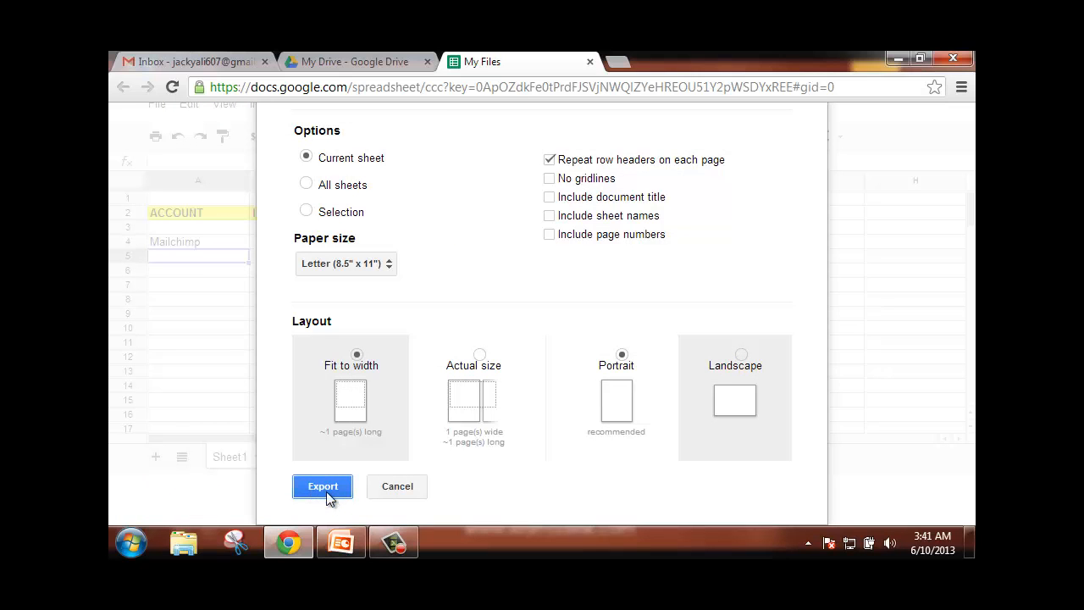
click(326, 492)
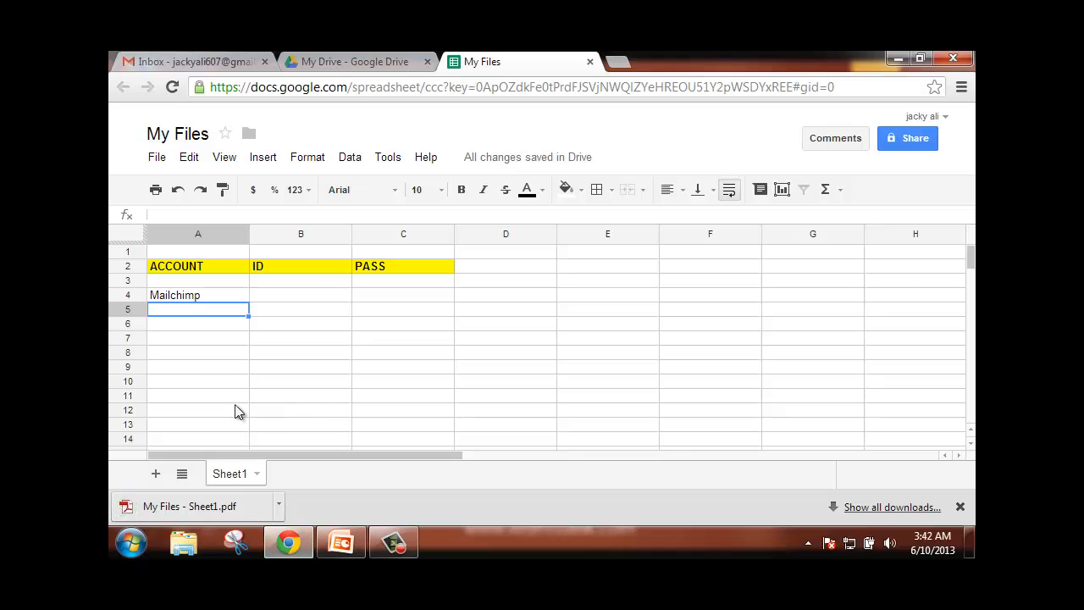
- View the downloaded PDF's ACCOUNT, ID, PASS table in Adobe Reader, then return to the spreadsheet
click(193, 509)
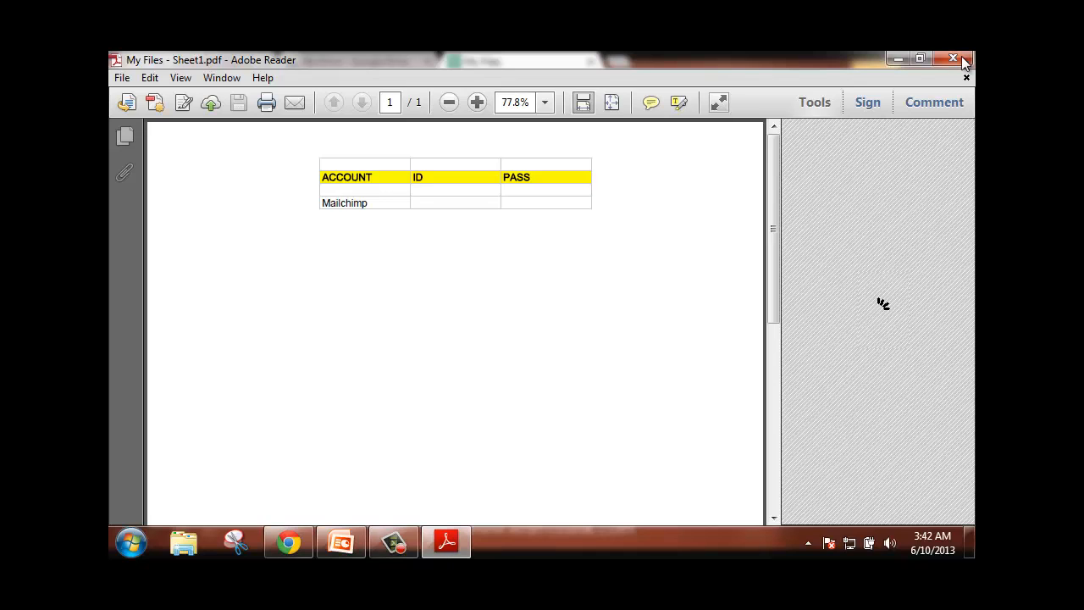
click(289, 542)
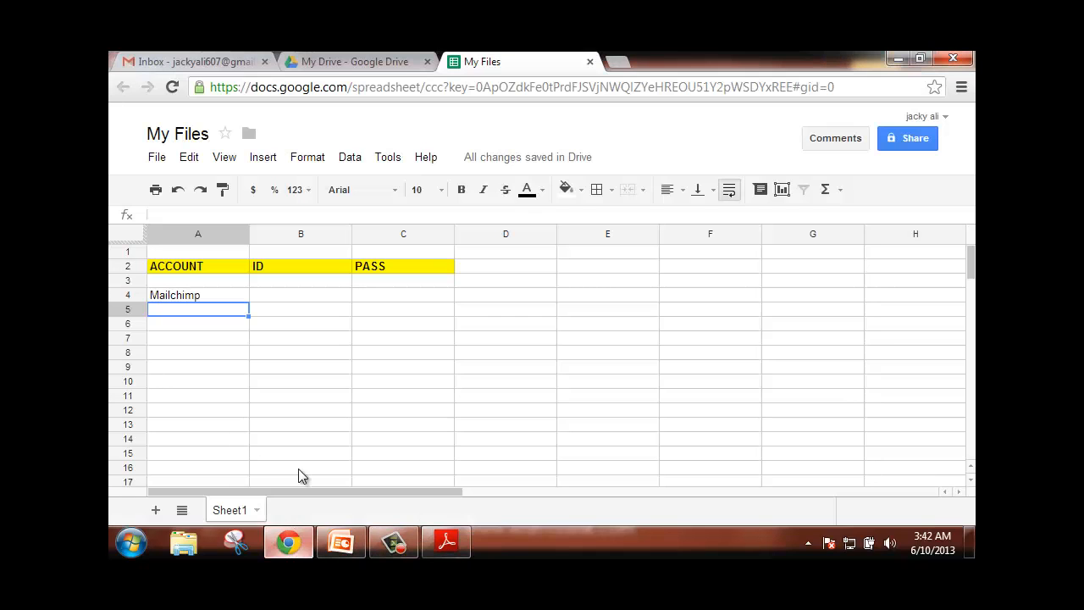
- Publish all sheets of My Files to the web and select the published link
click(154, 161)
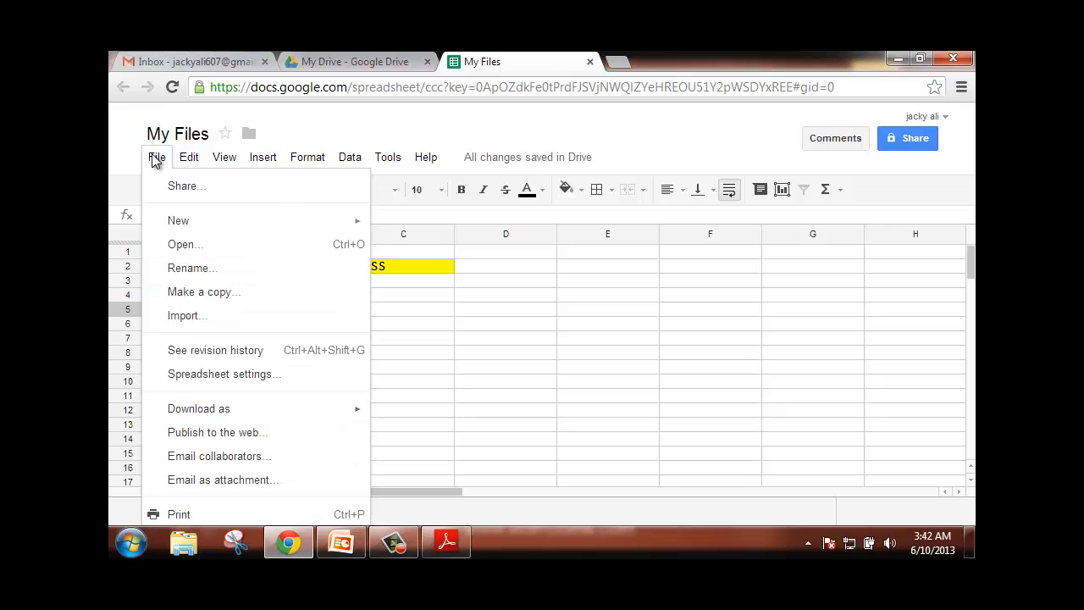
click(203, 434)
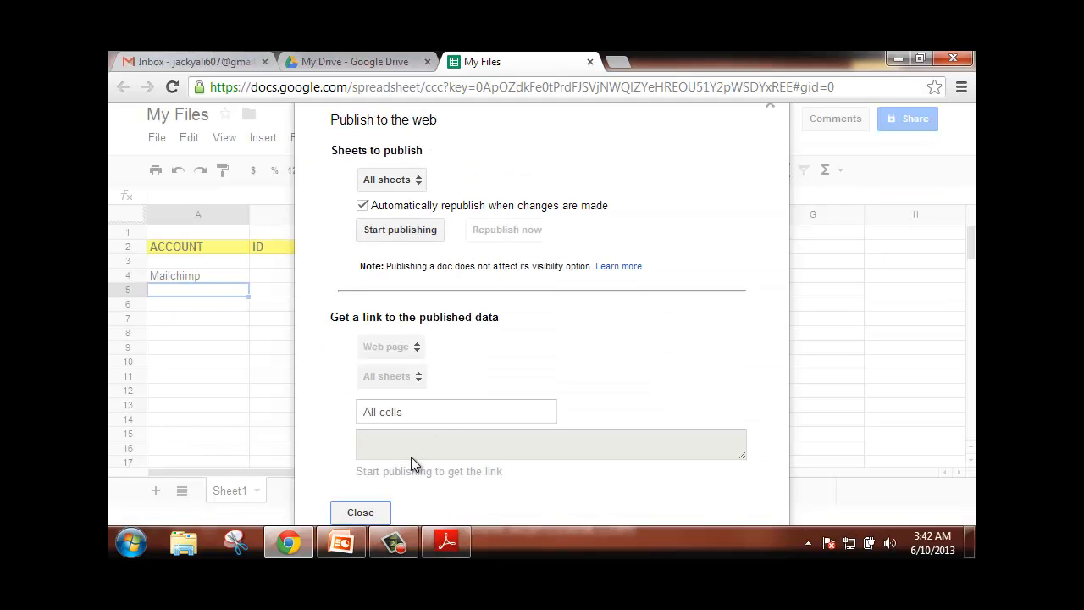
click(392, 233)
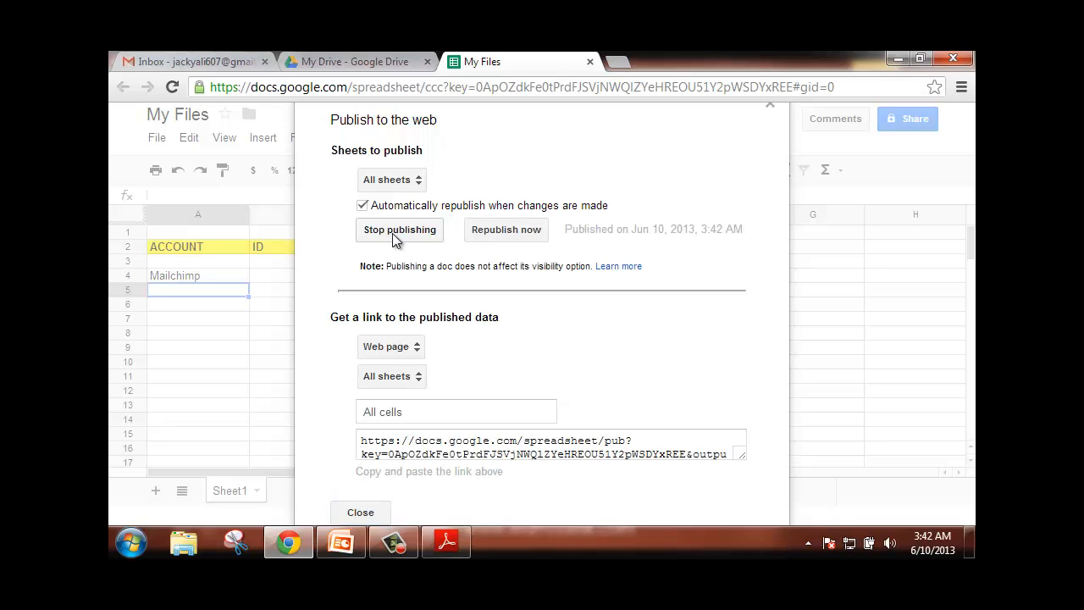
click(525, 447)
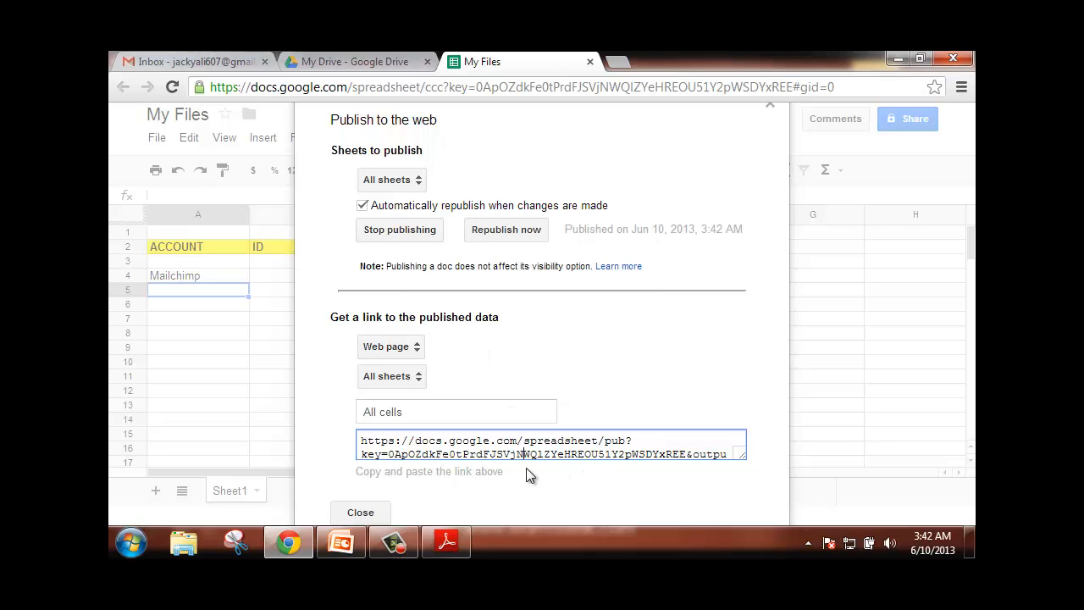
click(362, 513)
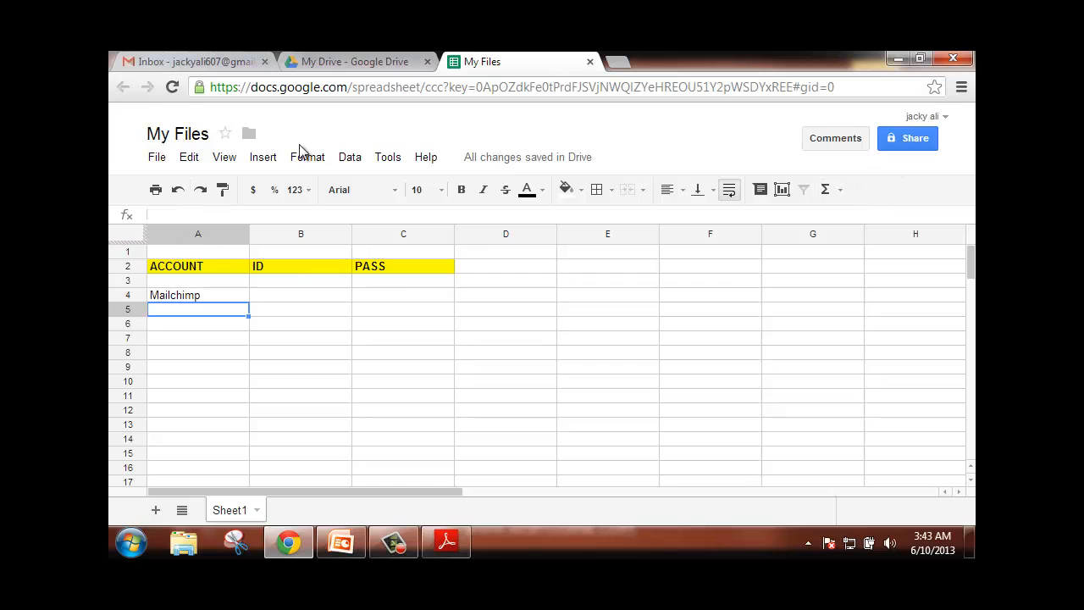
- Dismiss the Download as menu without downloading and close the My Files tab
click(160, 158)
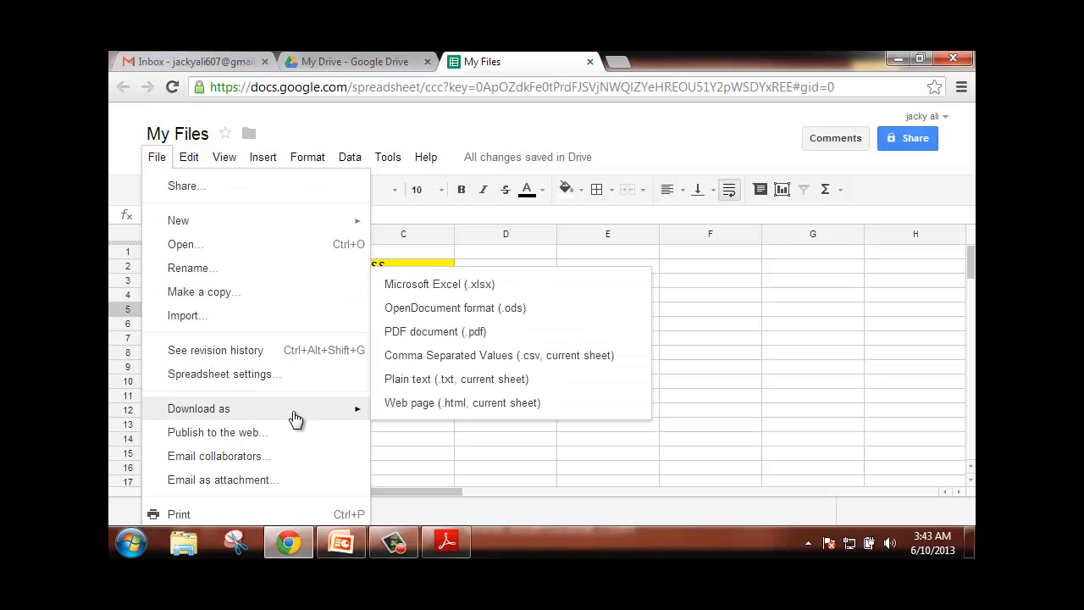
click(424, 436)
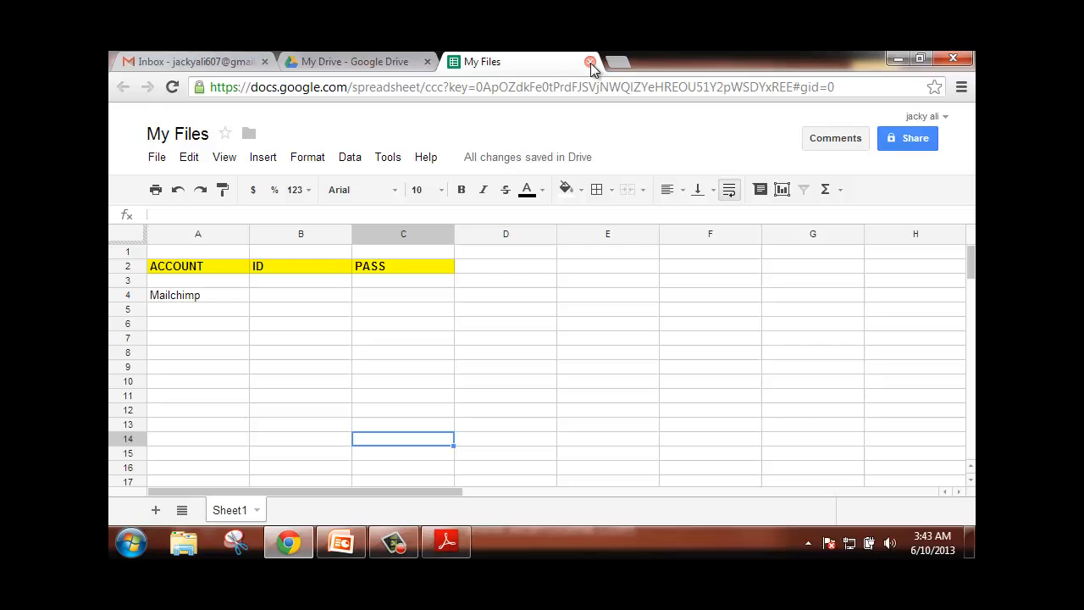
click(591, 63)
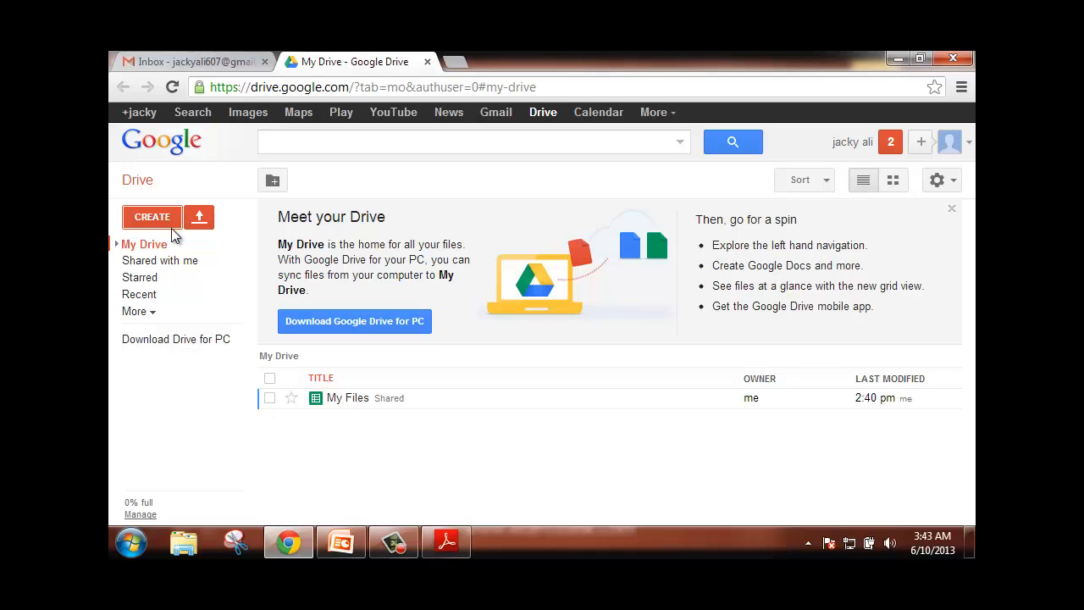
- Glance at the CREATE menu, close the Meet your Drive panel, and show the upload options
click(160, 221)
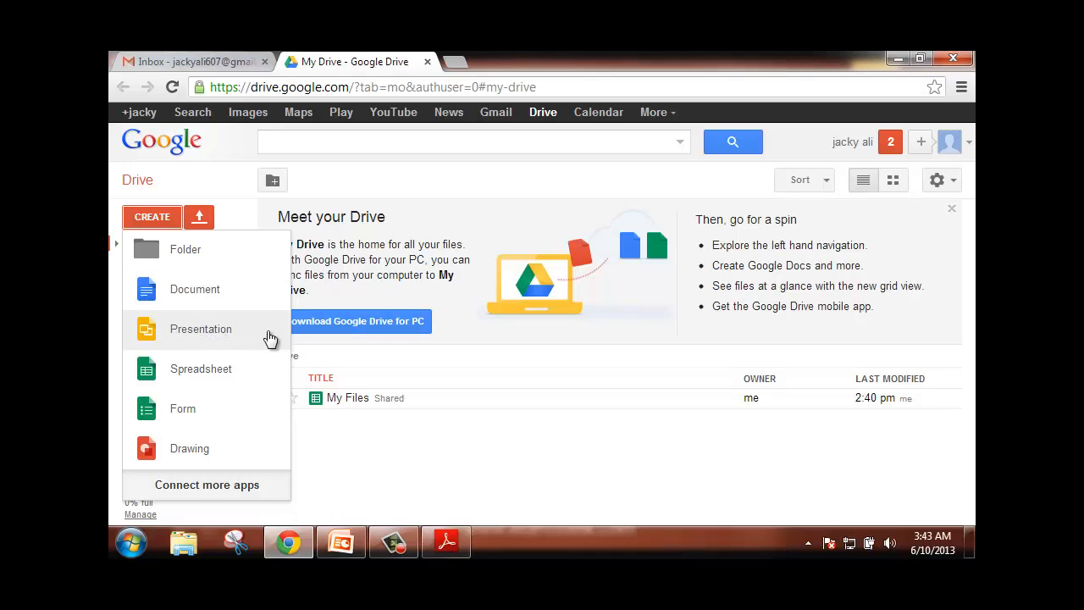
click(398, 445)
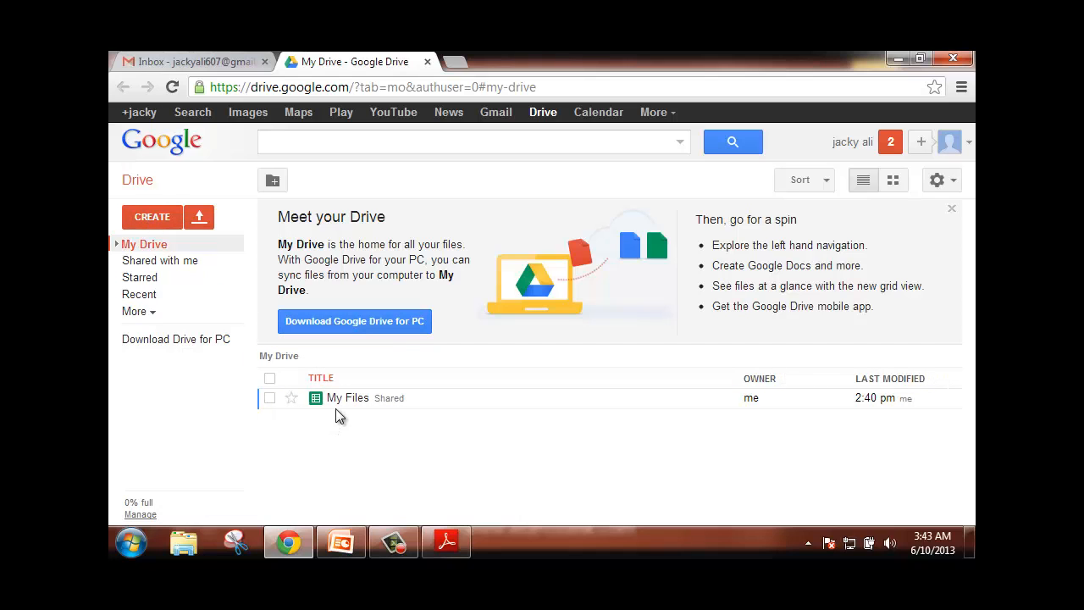
click(952, 210)
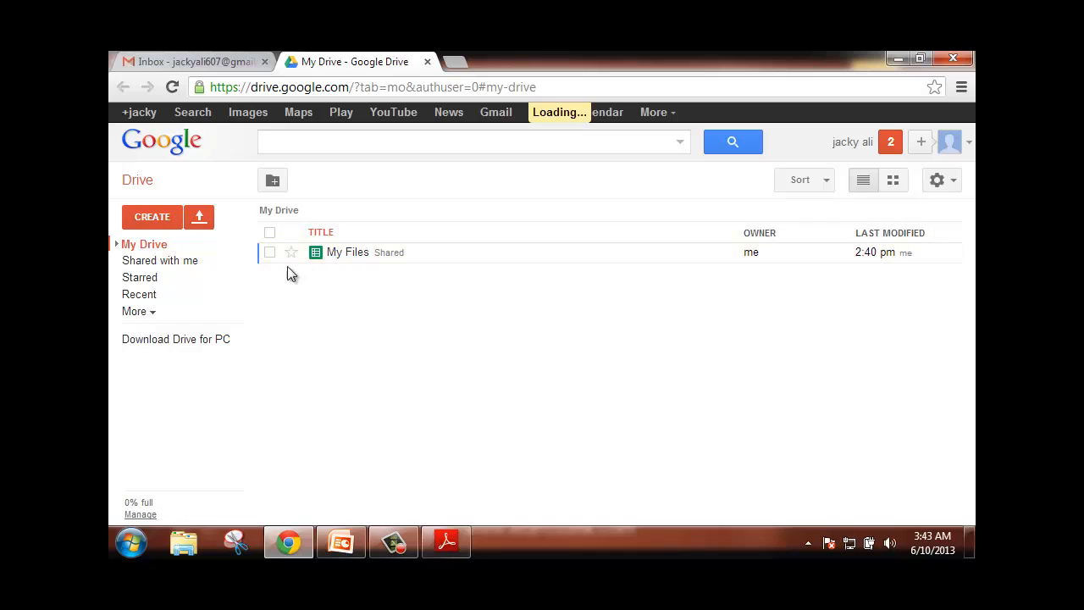
click(201, 222)
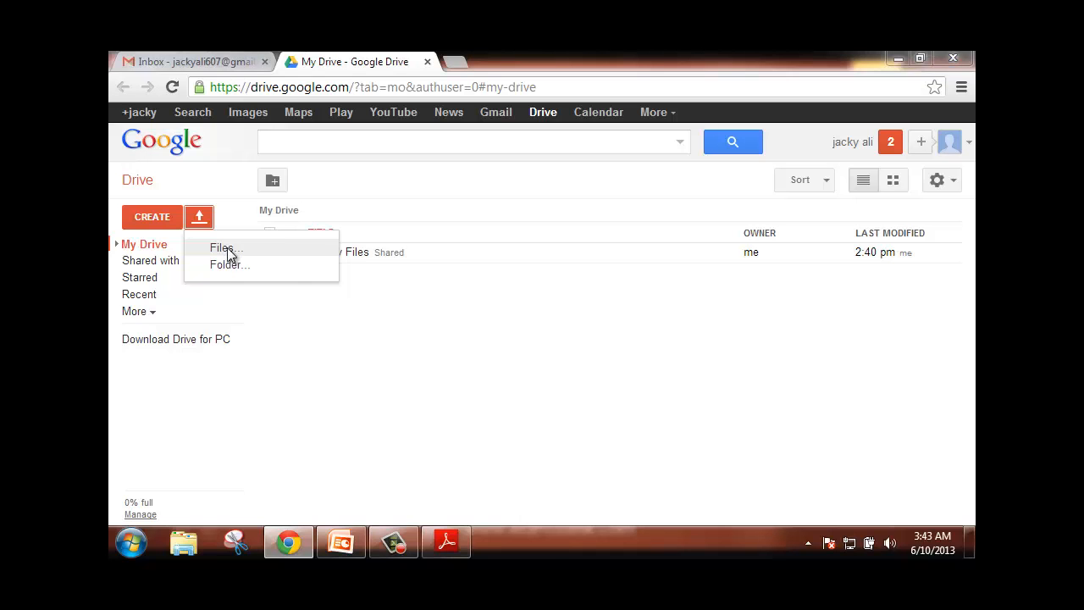
- Upload the file 5-reasons.jpg from the oDesk > Mix folder
click(227, 250)
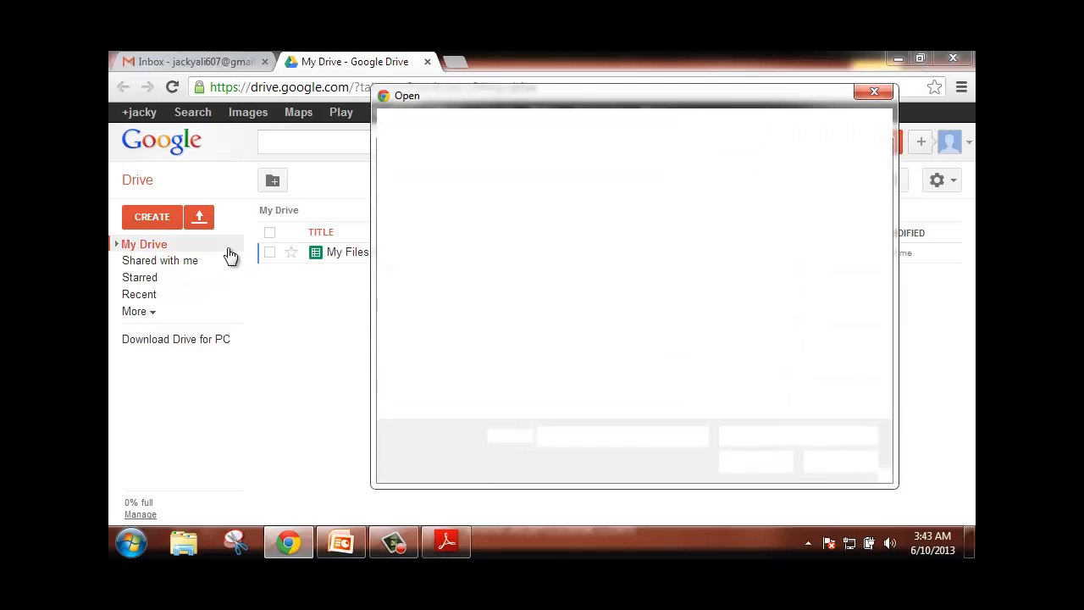
drag(887, 291, 881, 393)
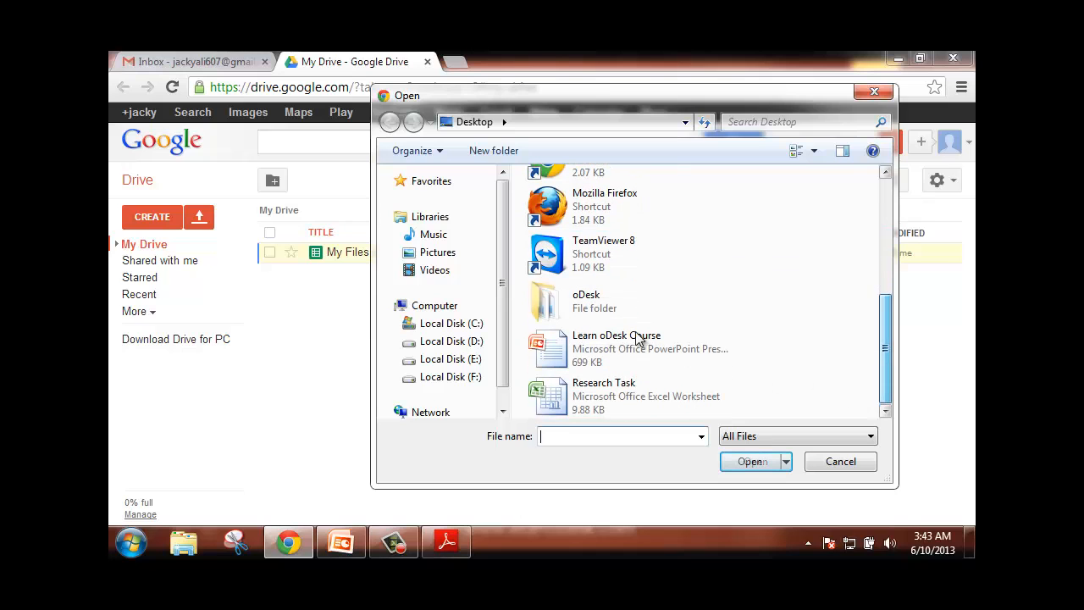
double_click(596, 313)
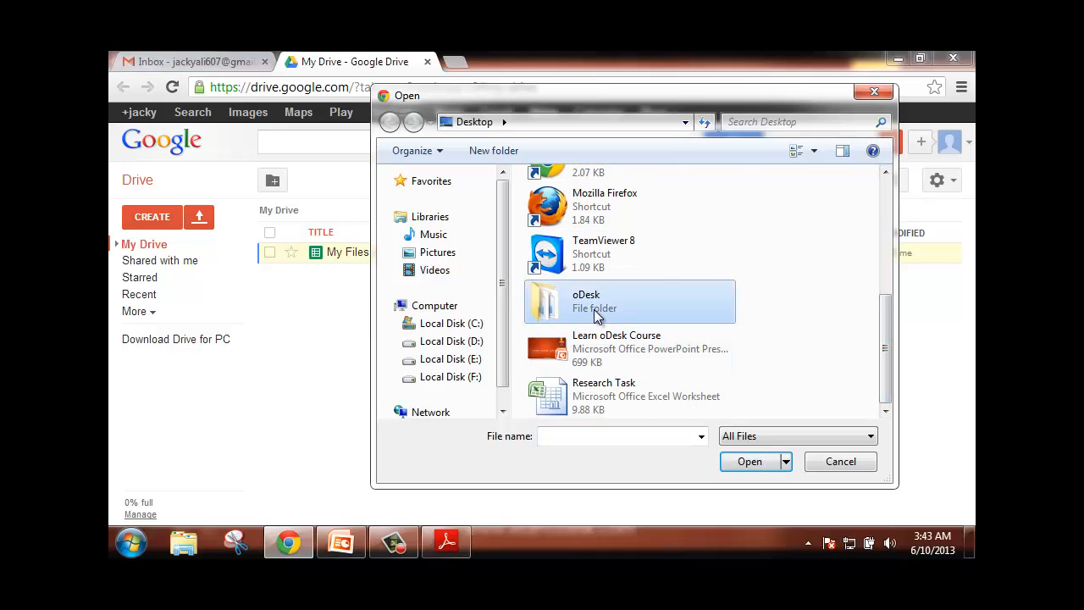
double_click(555, 273)
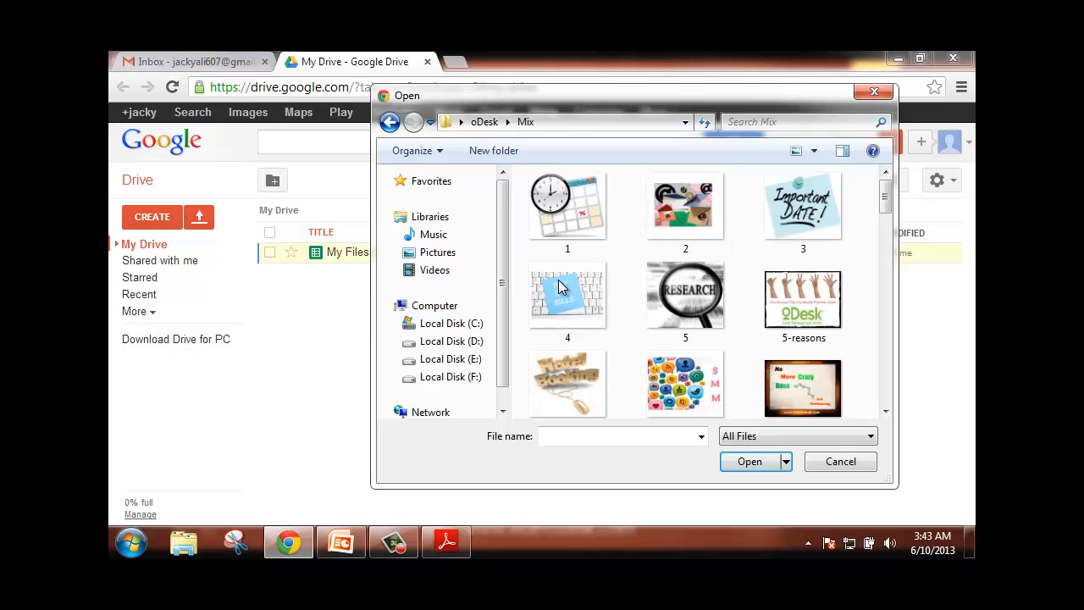
click(823, 326)
click(749, 461)
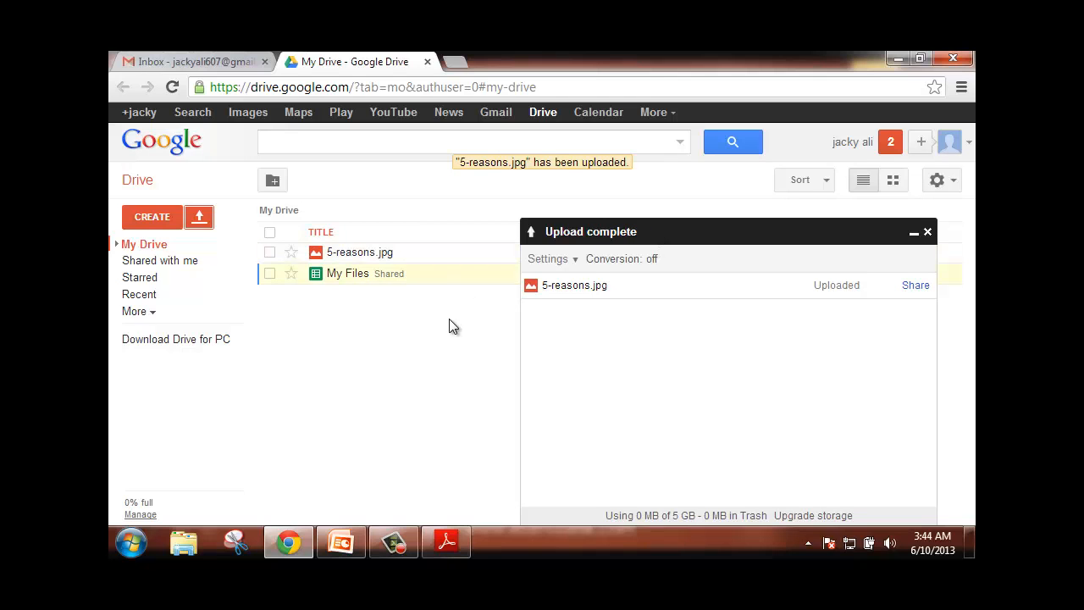
- Dismiss the upload summary, view 5-reasons.jpg past the viewer tips, then close the preview
click(928, 231)
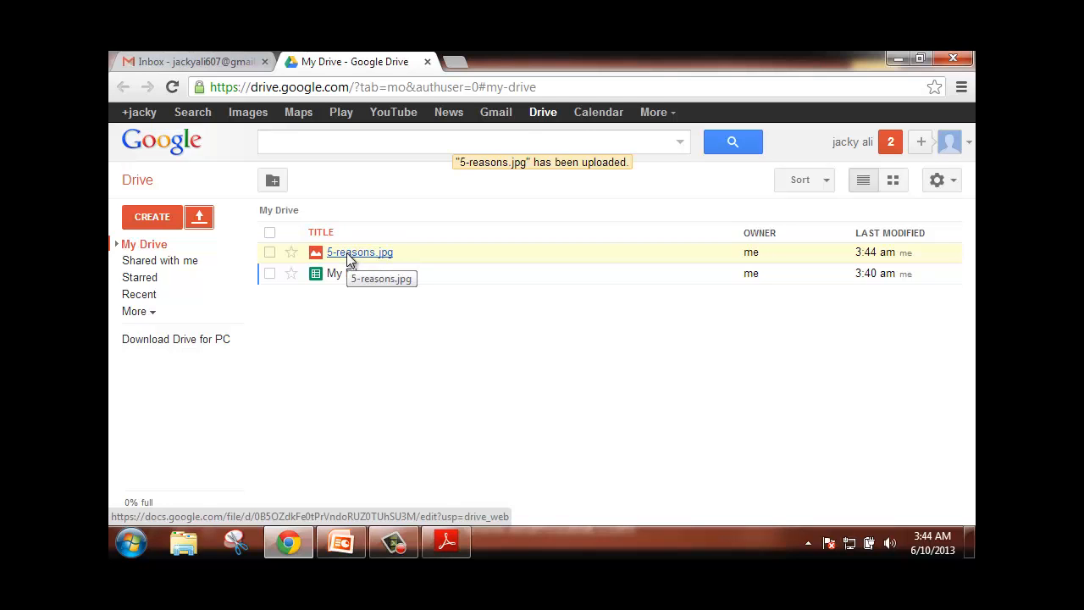
click(349, 255)
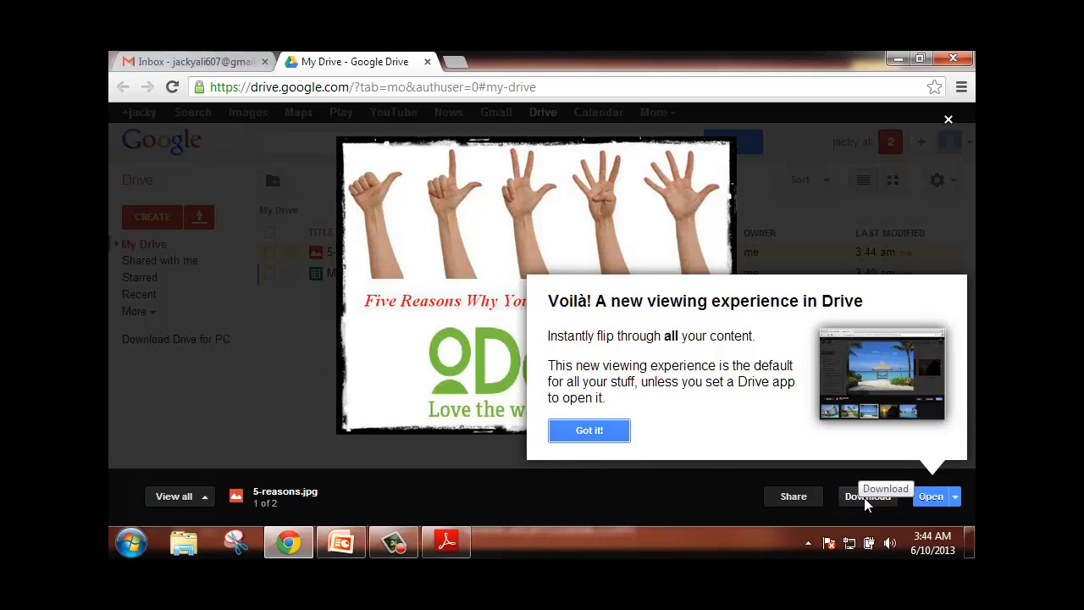
click(593, 430)
click(607, 434)
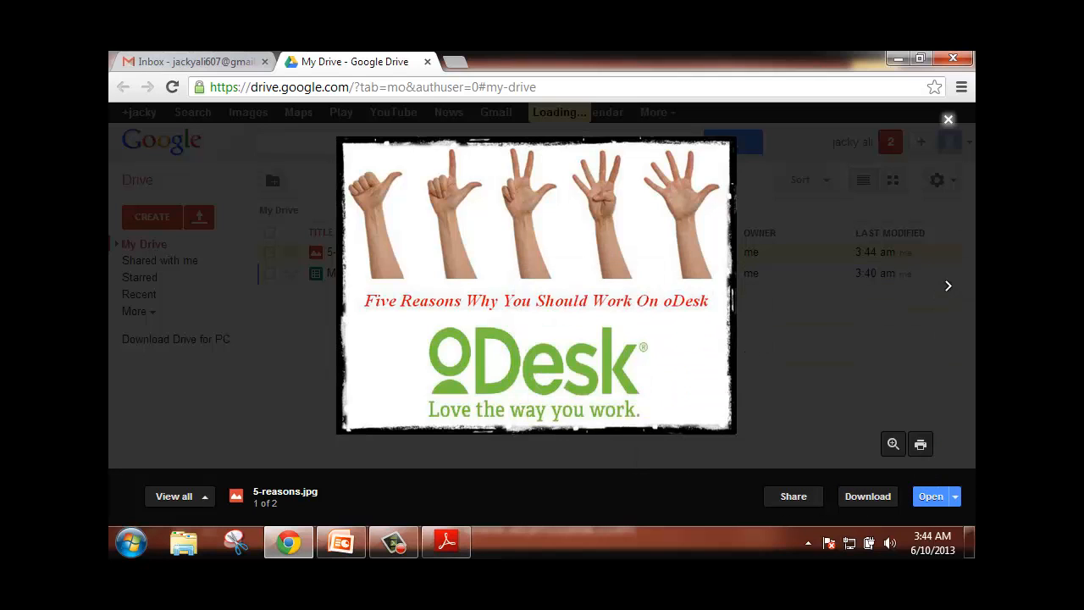
click(949, 120)
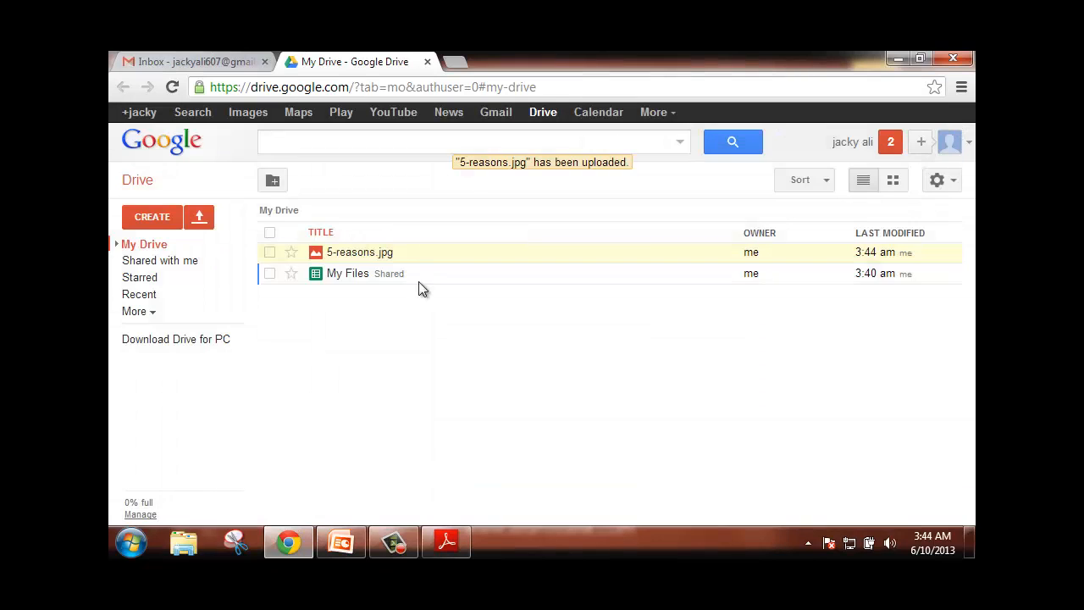